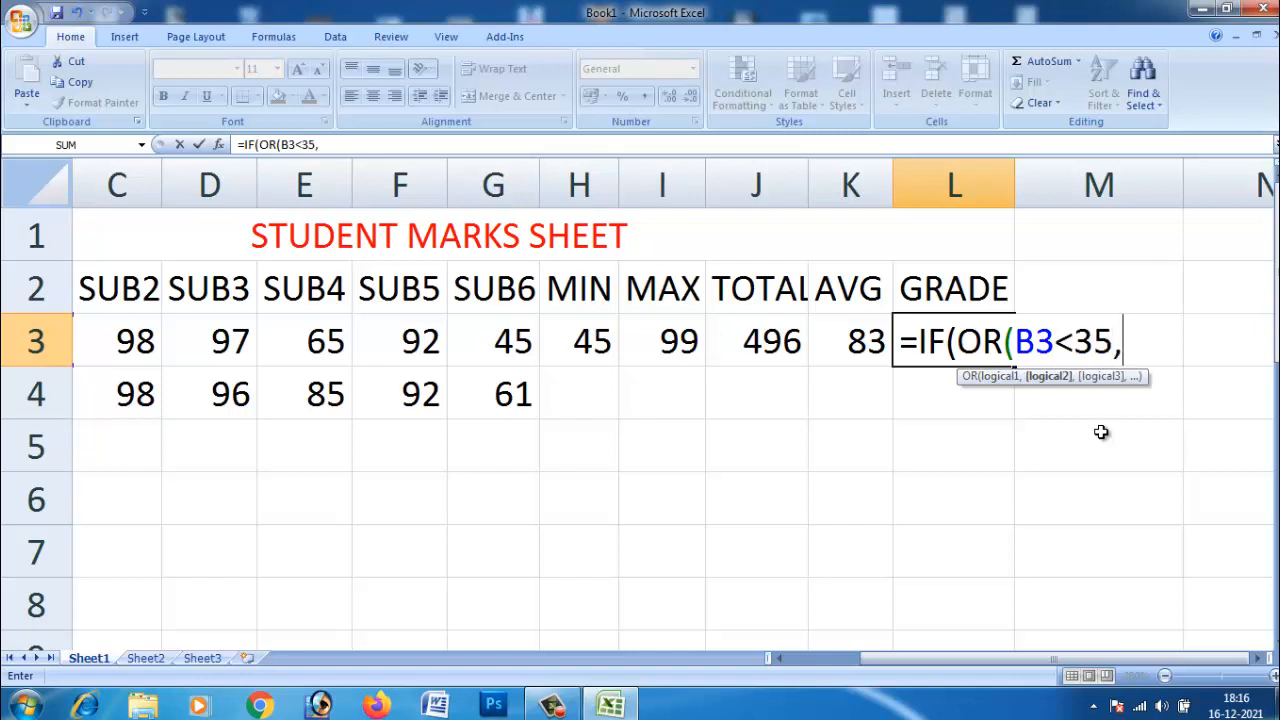
# Extend the OR test in the L3 grade formula with the conditions C3<35, D3<35 and E3<35
pyautogui.write('C3')
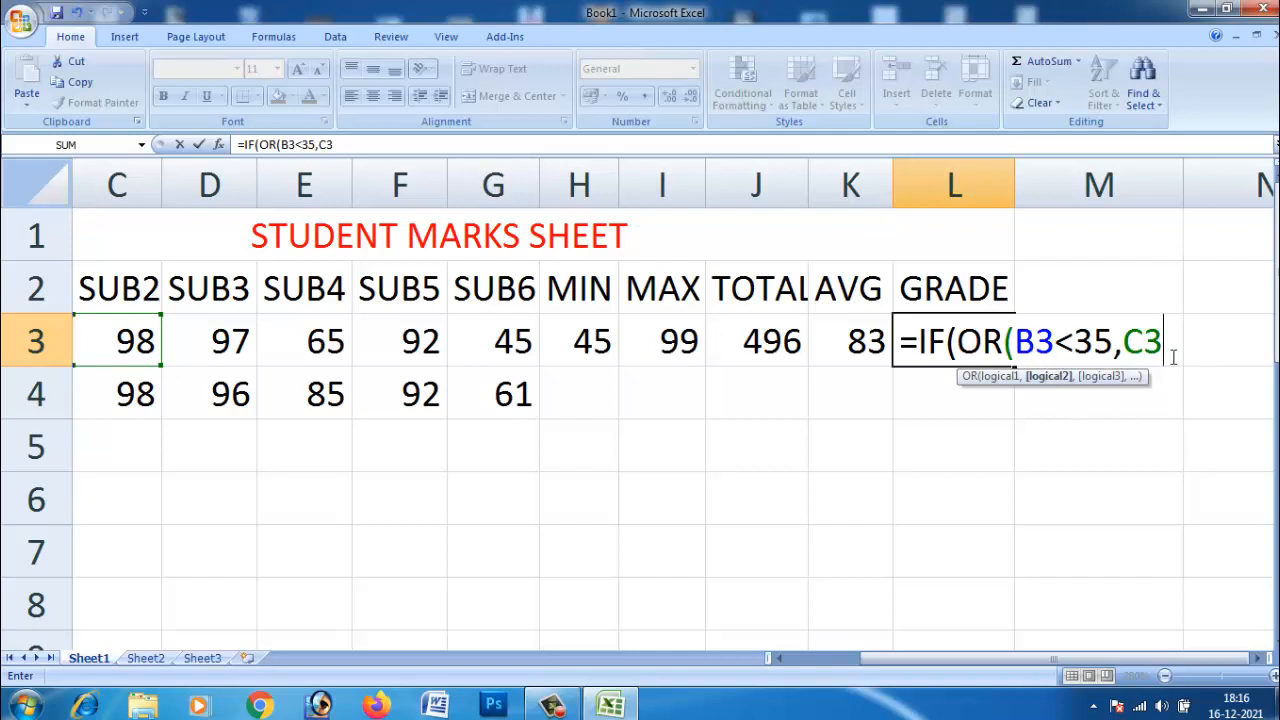
pyautogui.write('<35,')
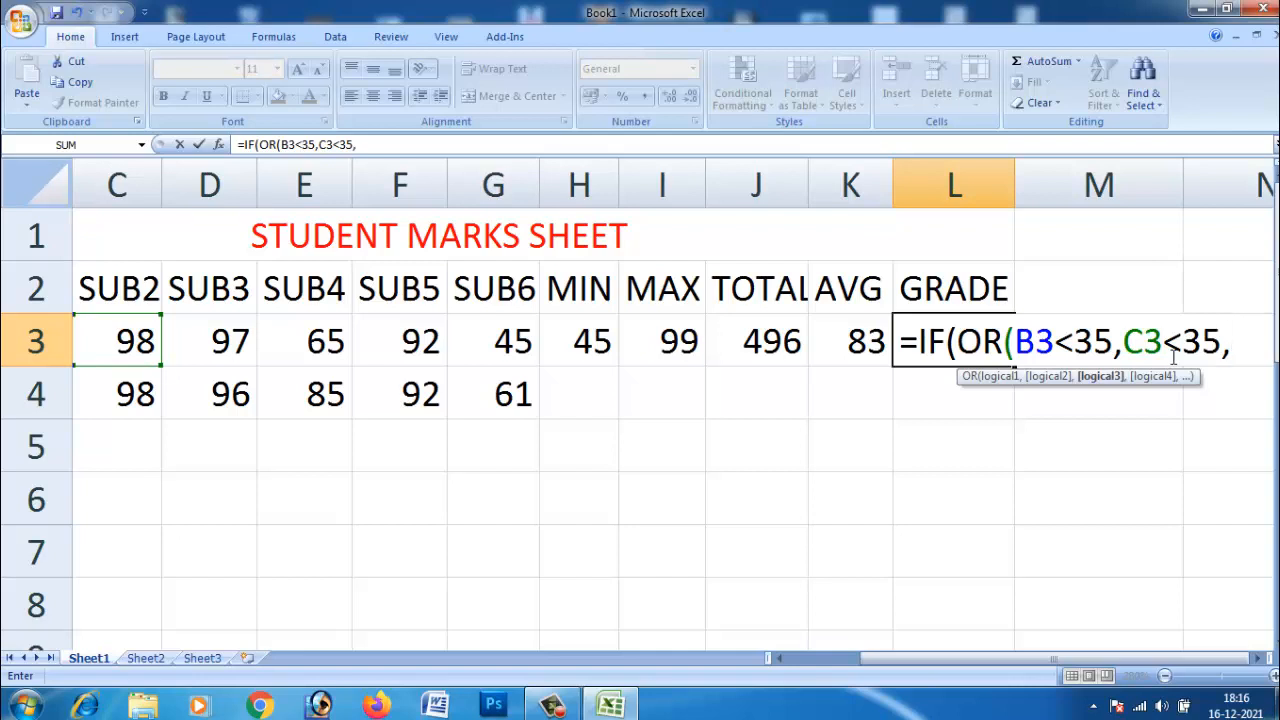
pyautogui.write('D3')
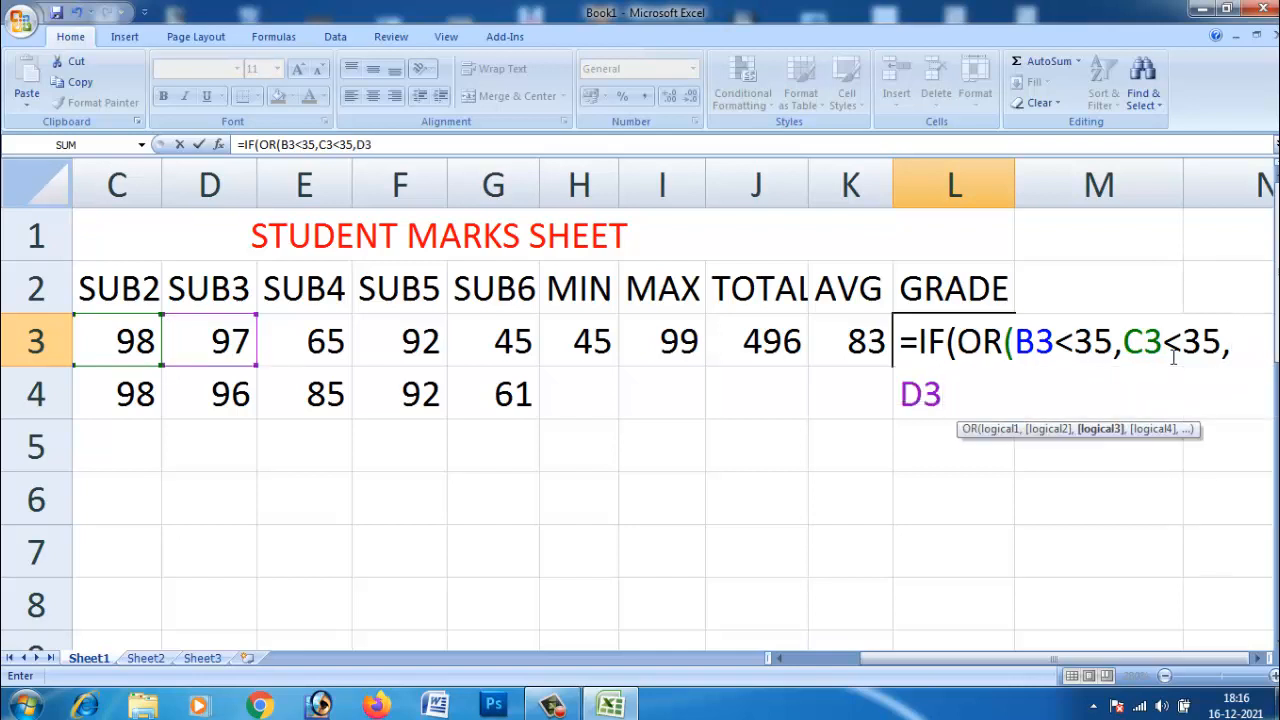
pyautogui.write('<35')
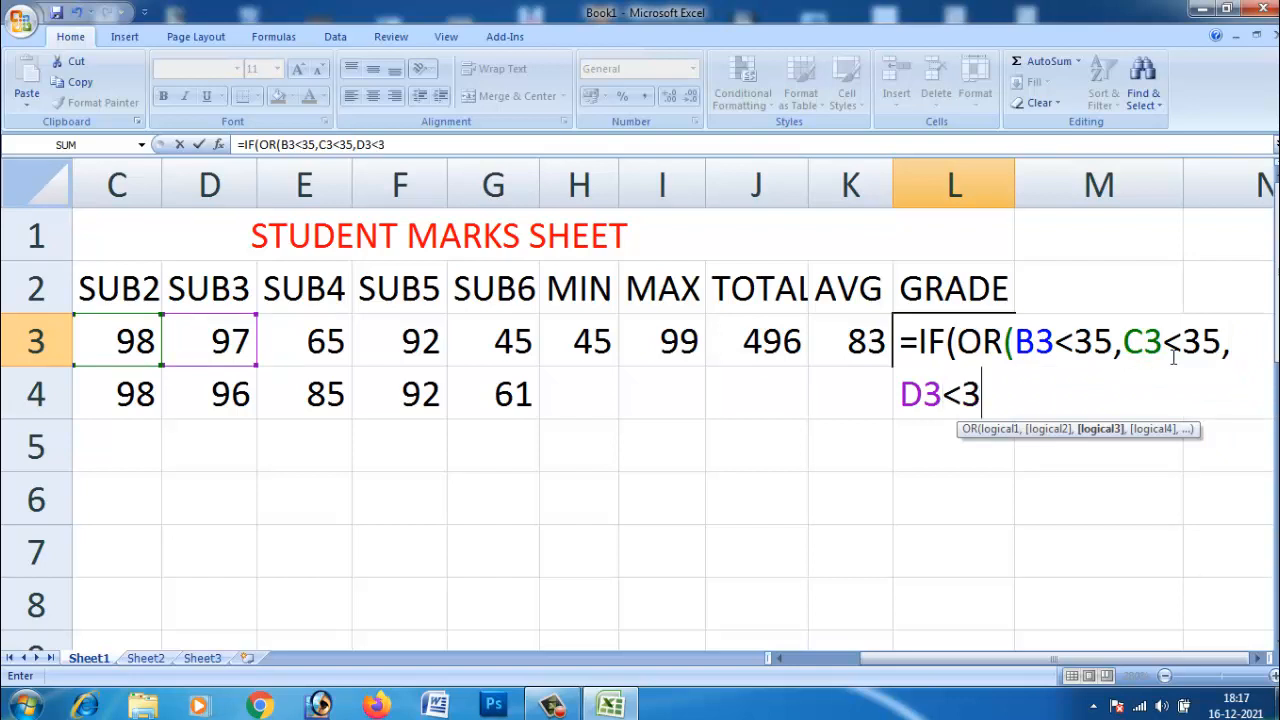
pyautogui.write(',')
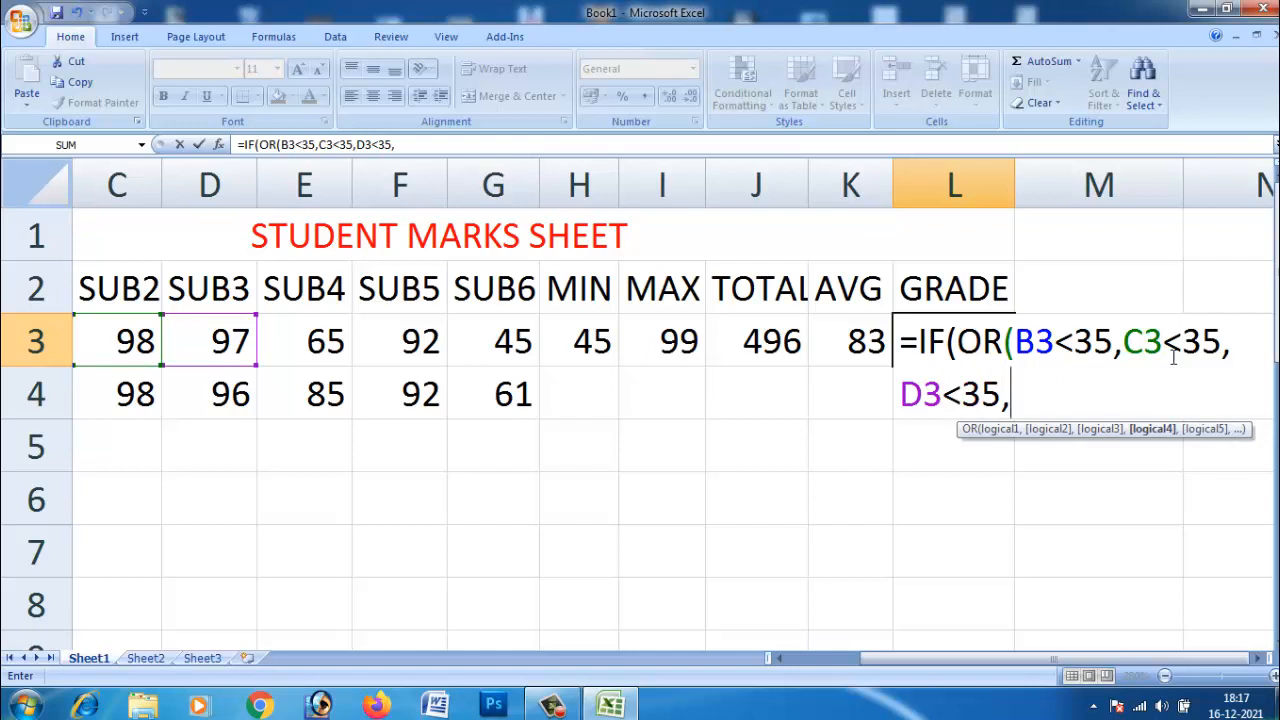
pyautogui.write('E3')
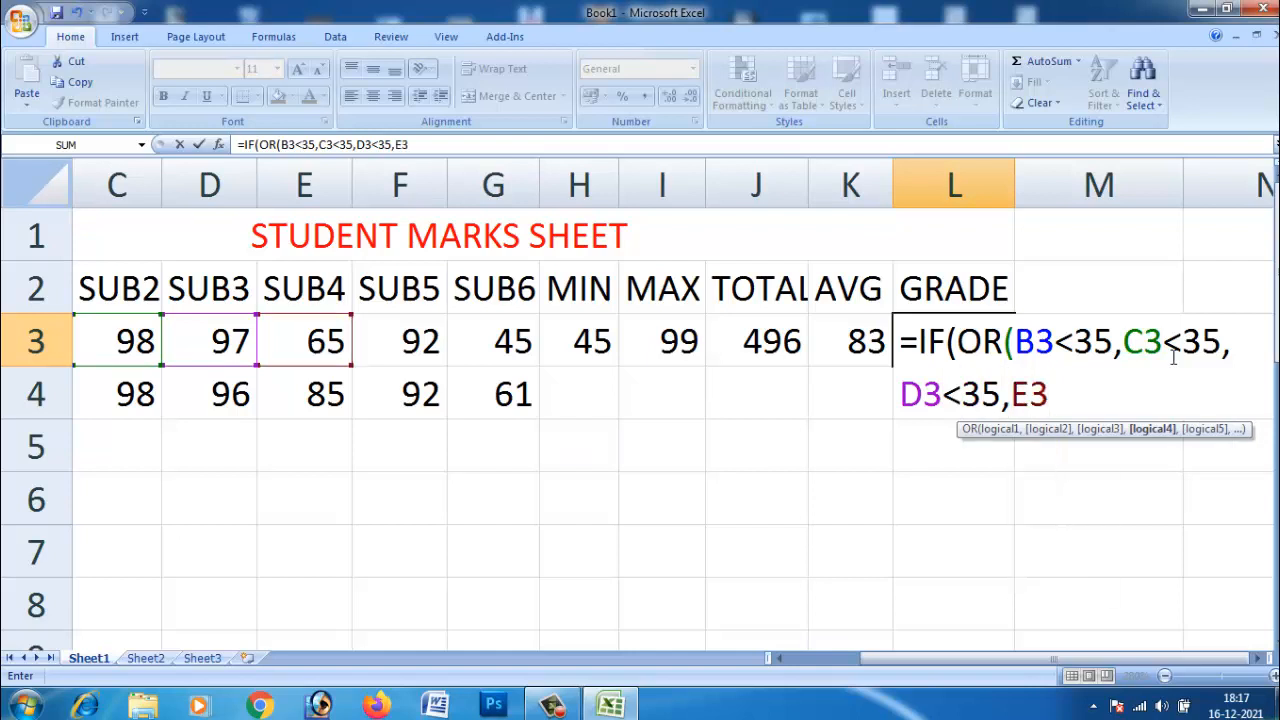
pyautogui.write('<35,')
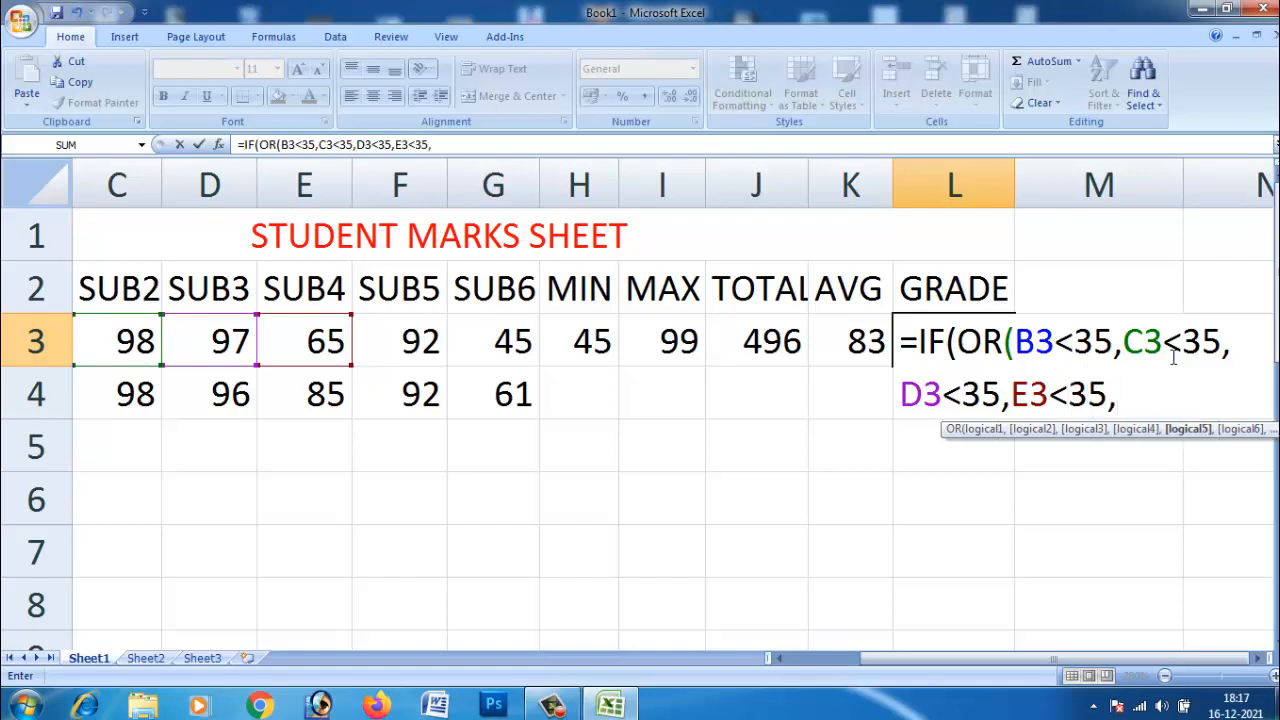
# Add the conditions F3<35 and G3<35 to the OR test in L3 and close its parenthesis
pyautogui.write('F')
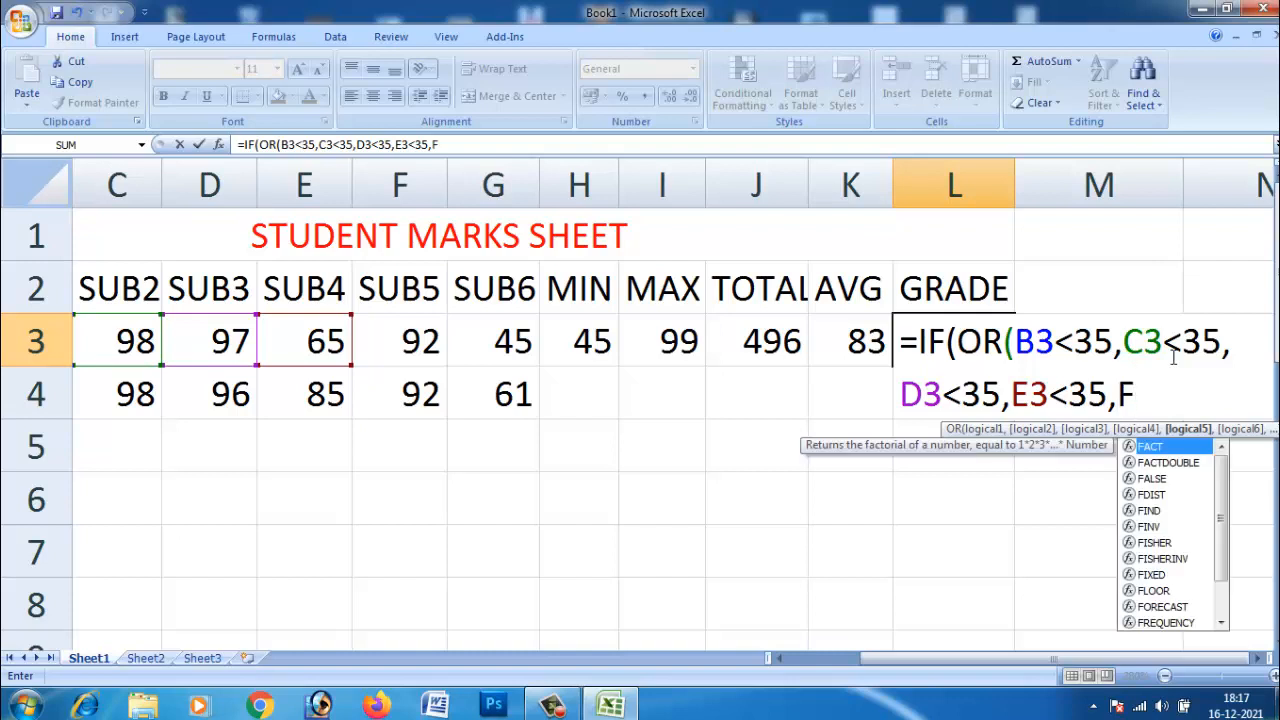
pyautogui.write('3')
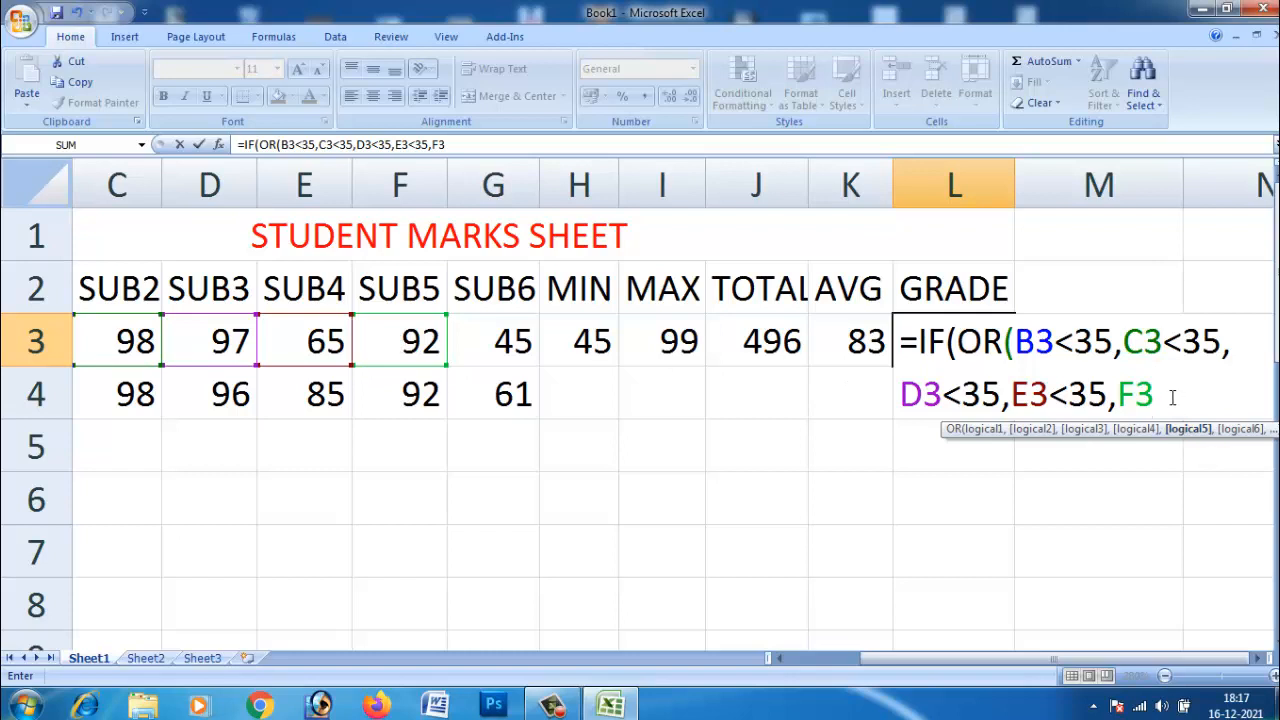
pyautogui.write('<35,')
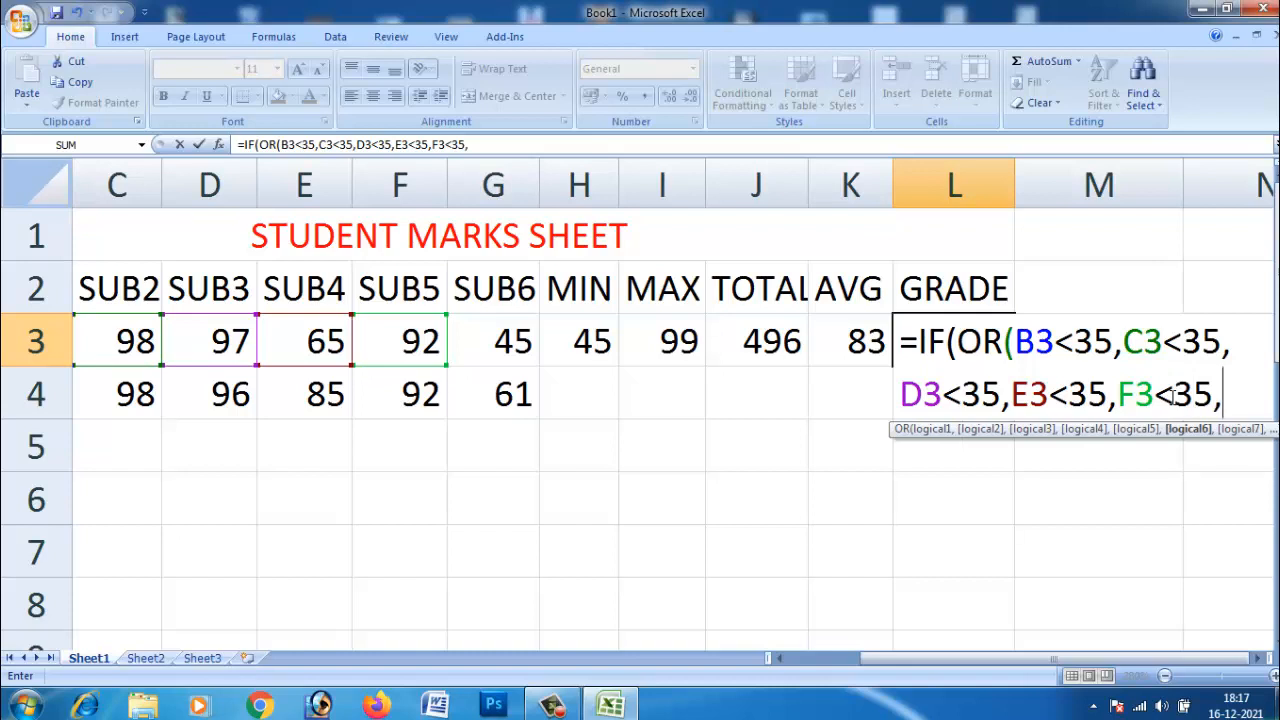
pyautogui.write('G')
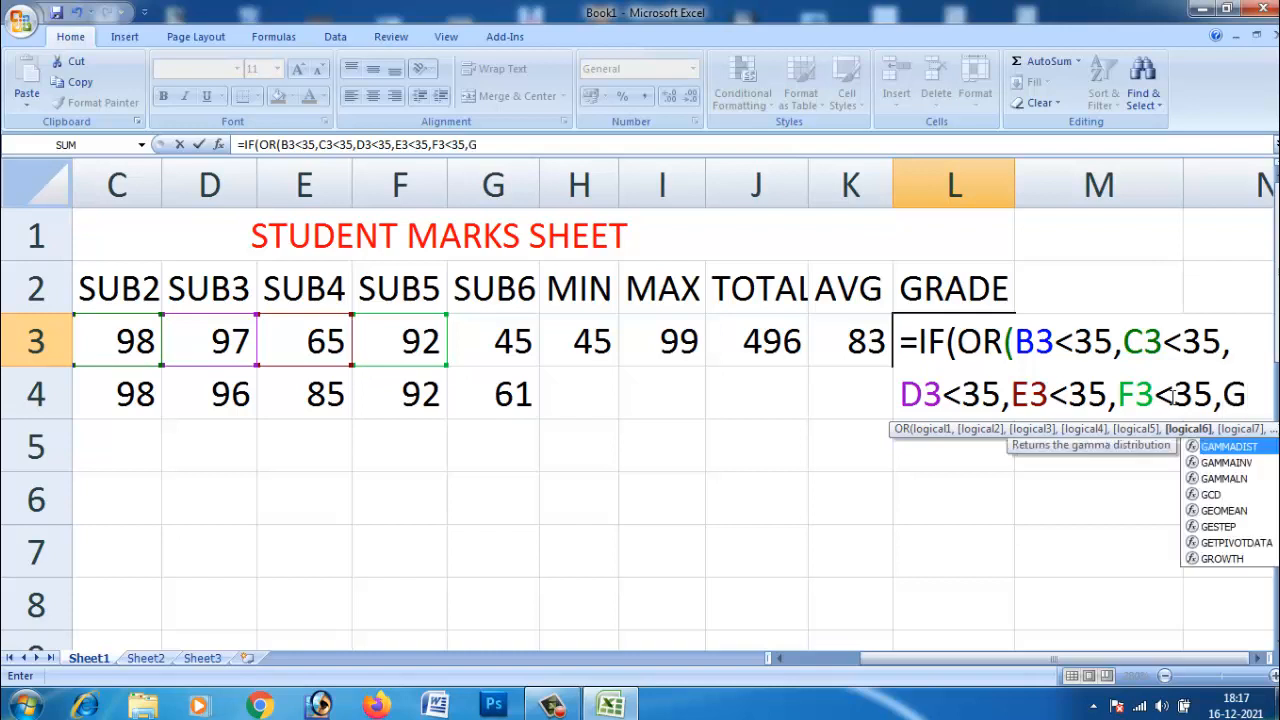
pyautogui.write('3<35')
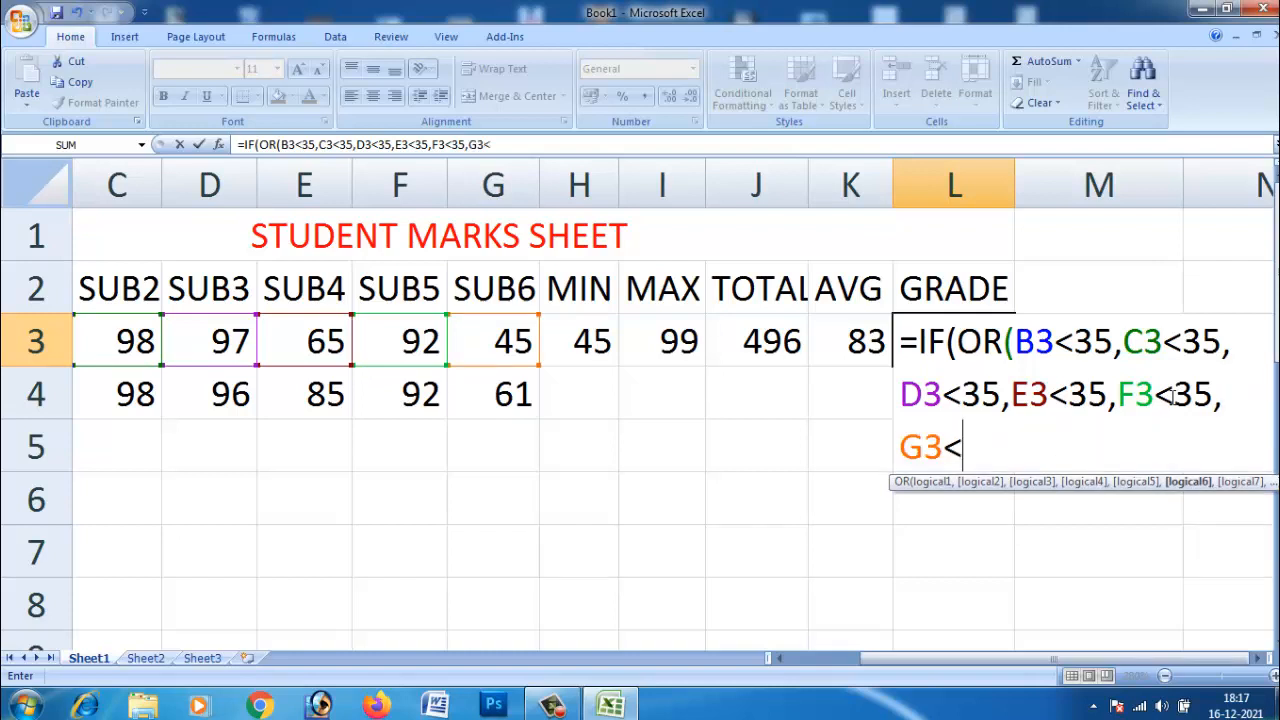
pyautogui.write(',')
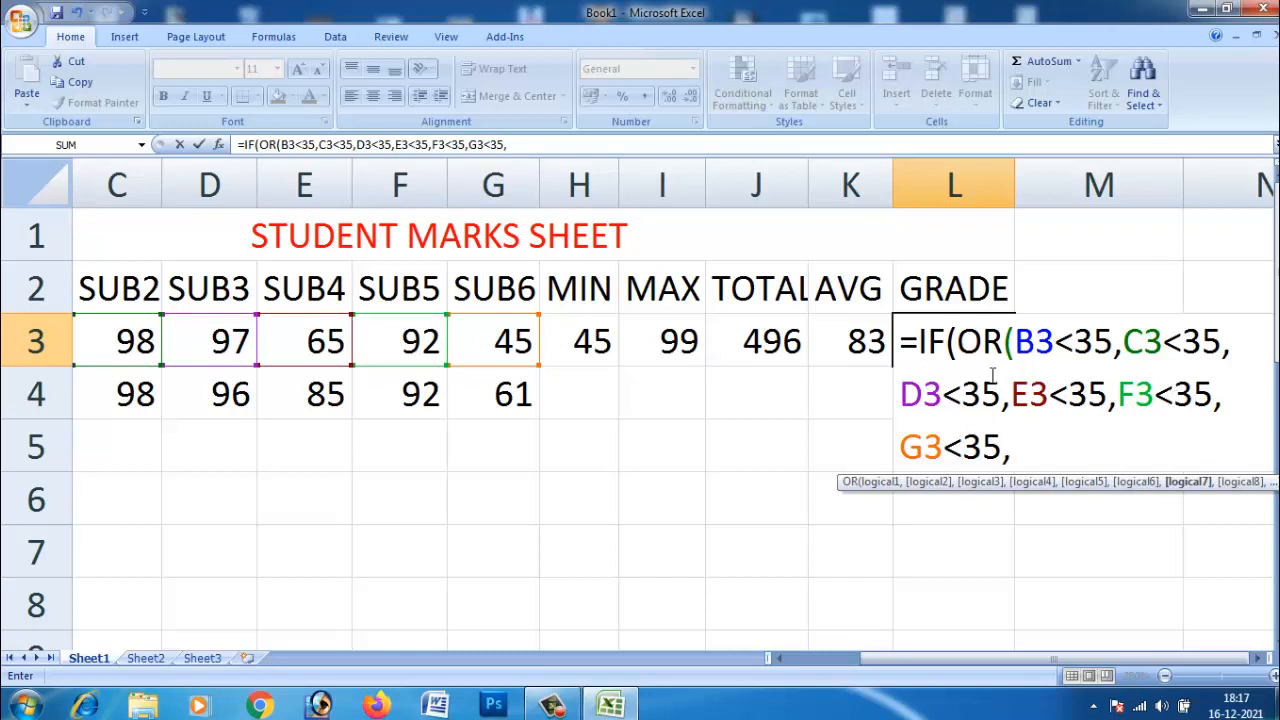
pyautogui.press('BackSpace')
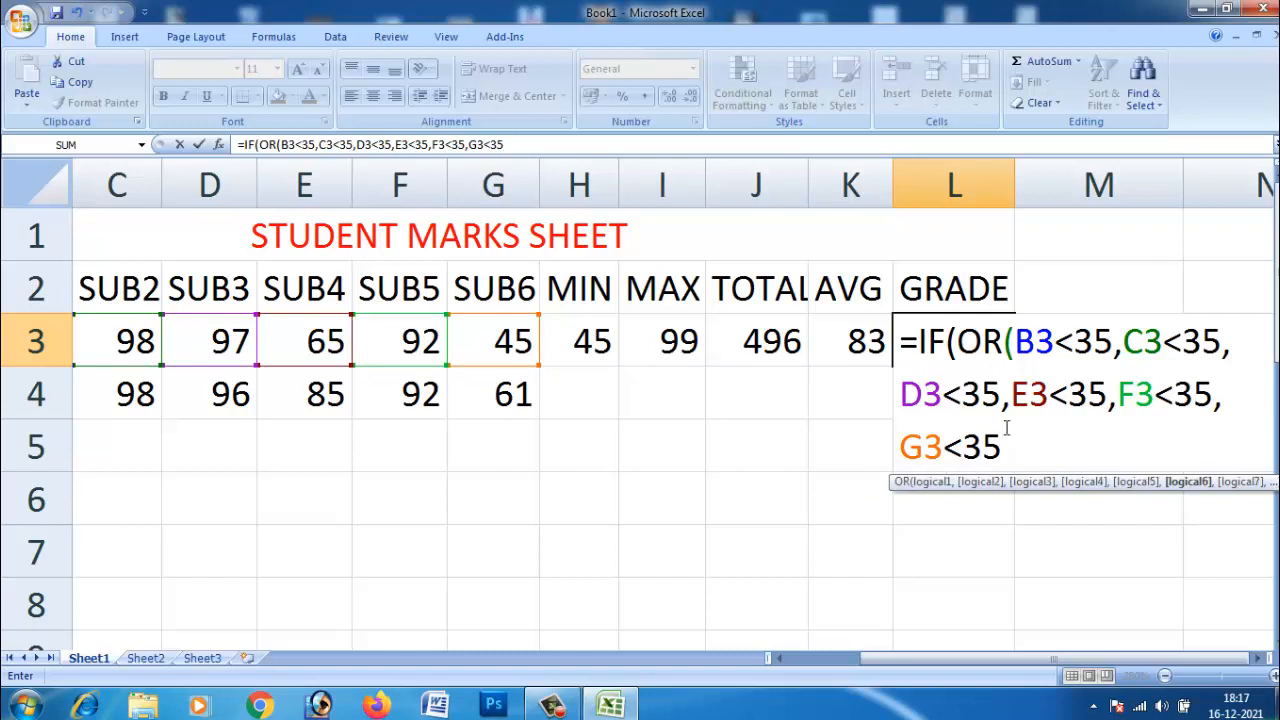
pyautogui.write('),')
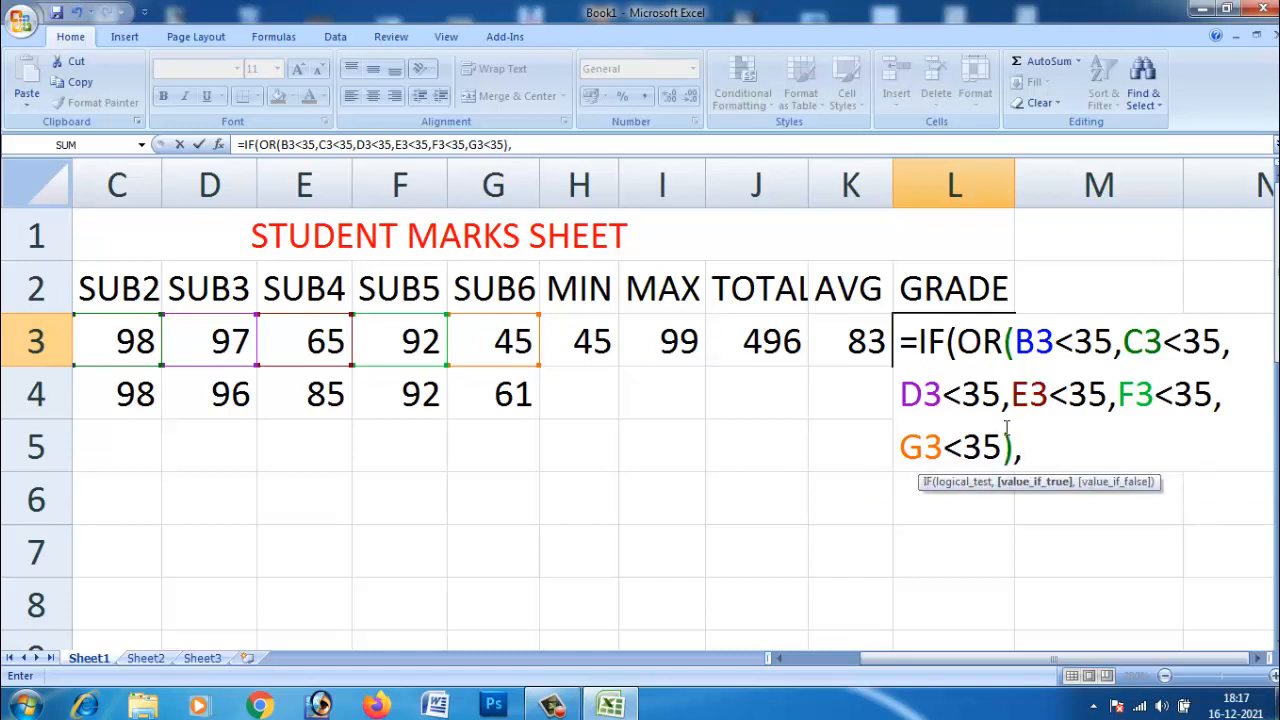
# Enter "FAILL" as the value if true of the first IF in the L3 formula
pyautogui.write('"FAI')
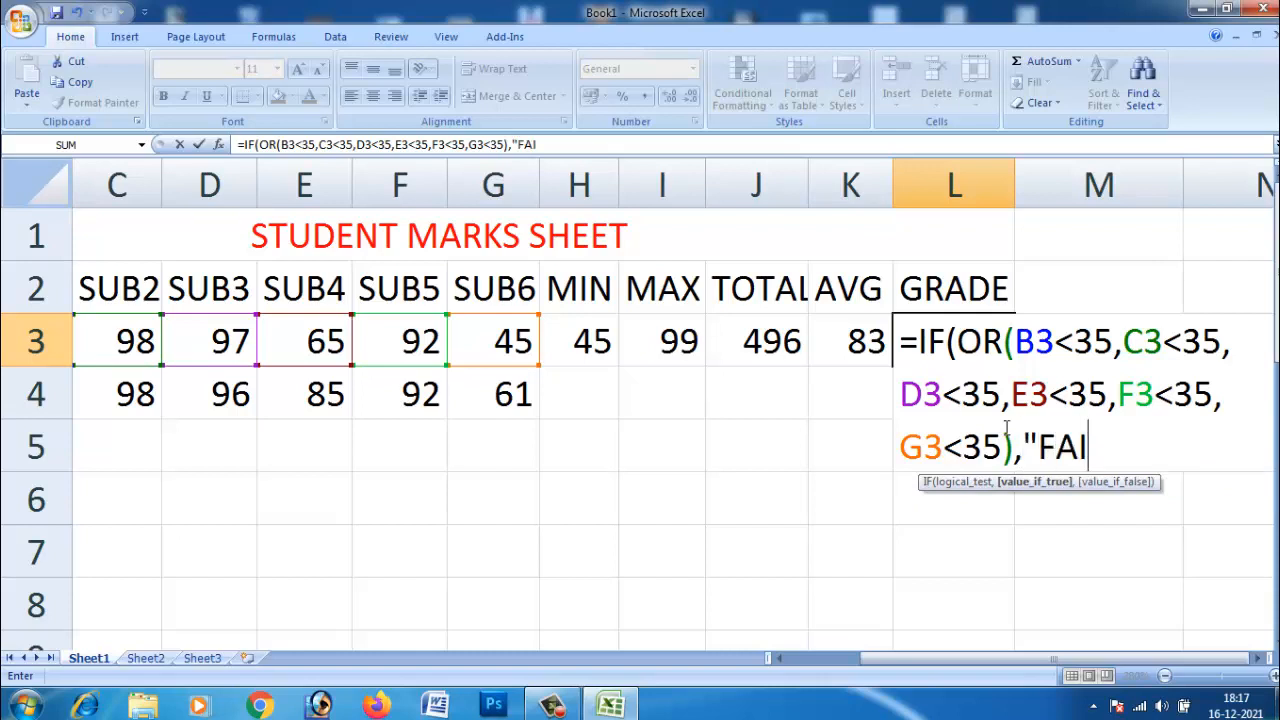
pyautogui.write('LL"')
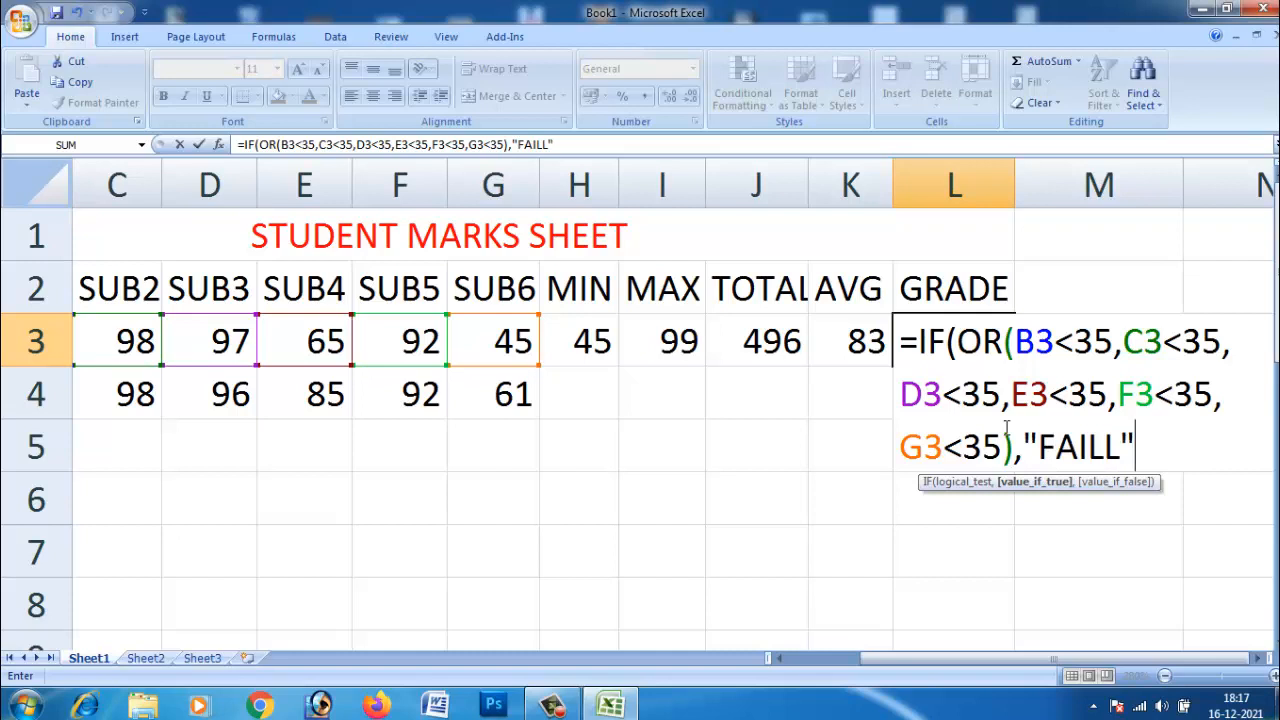
pyautogui.write(',')
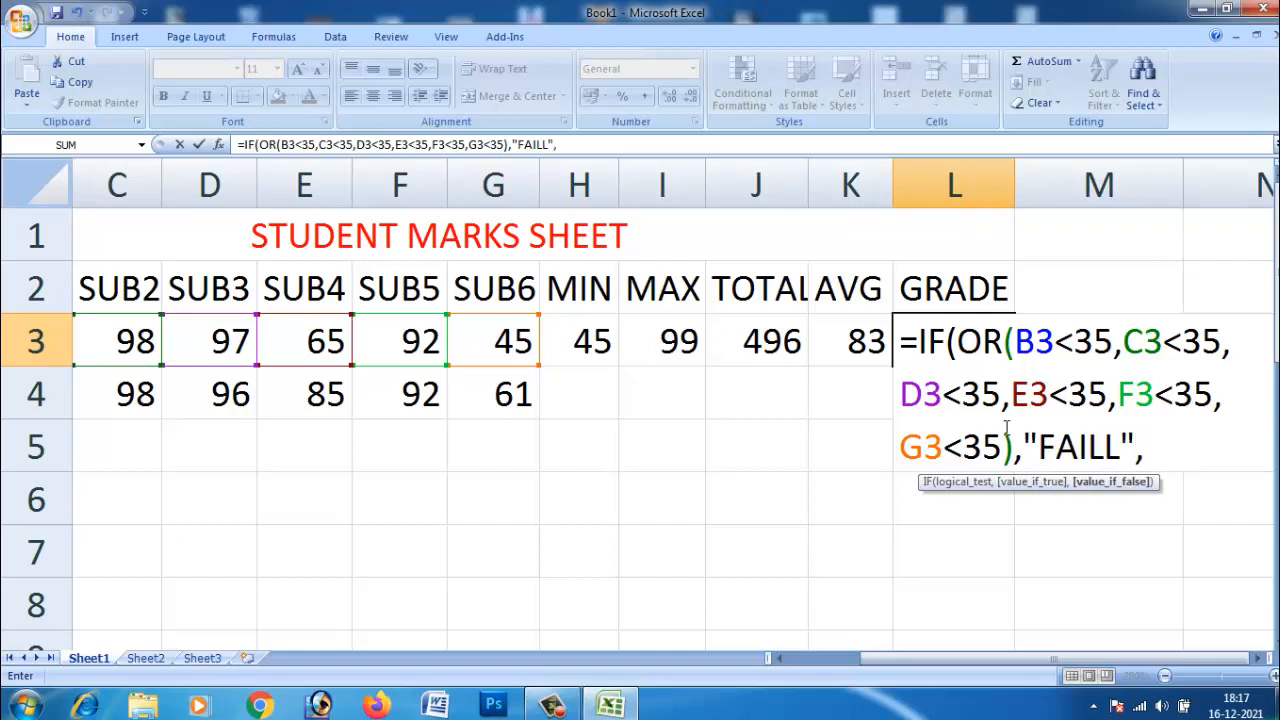
# Nest a second IF in the L3 formula that returns "DIST" when K3>=80
pyautogui.write('IF')
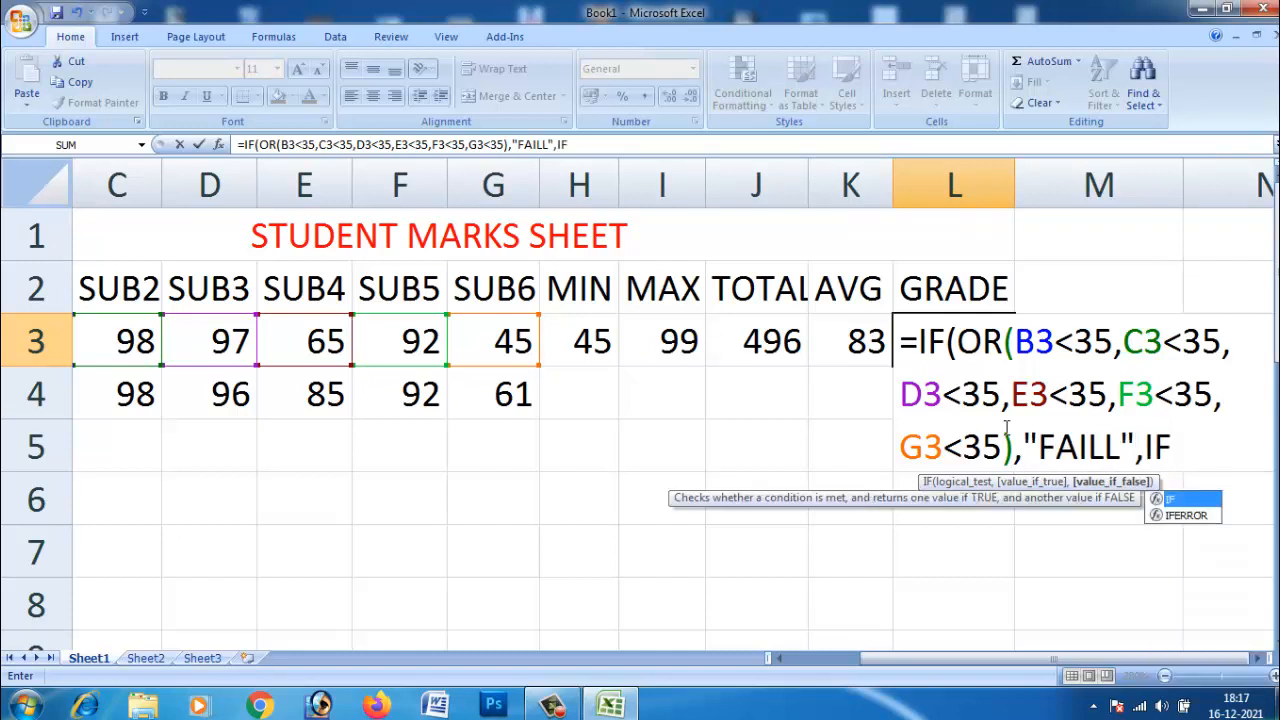
pyautogui.write('(')
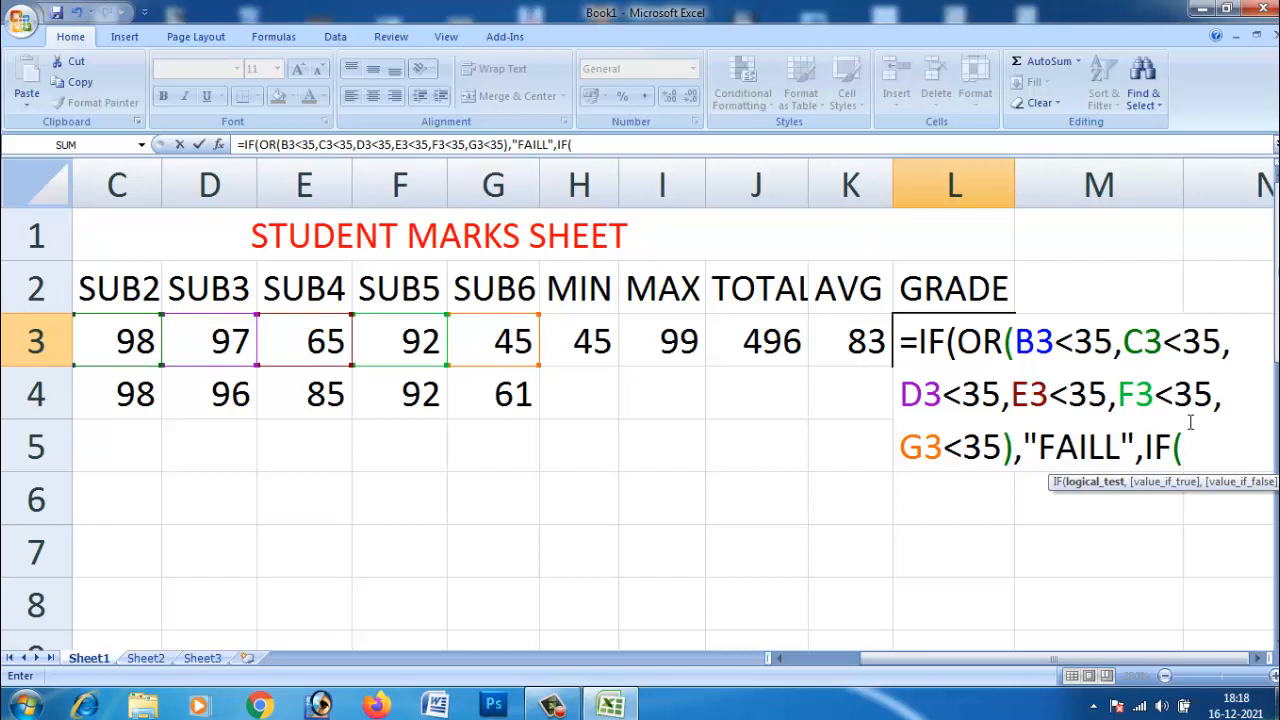
pyautogui.write('K3')
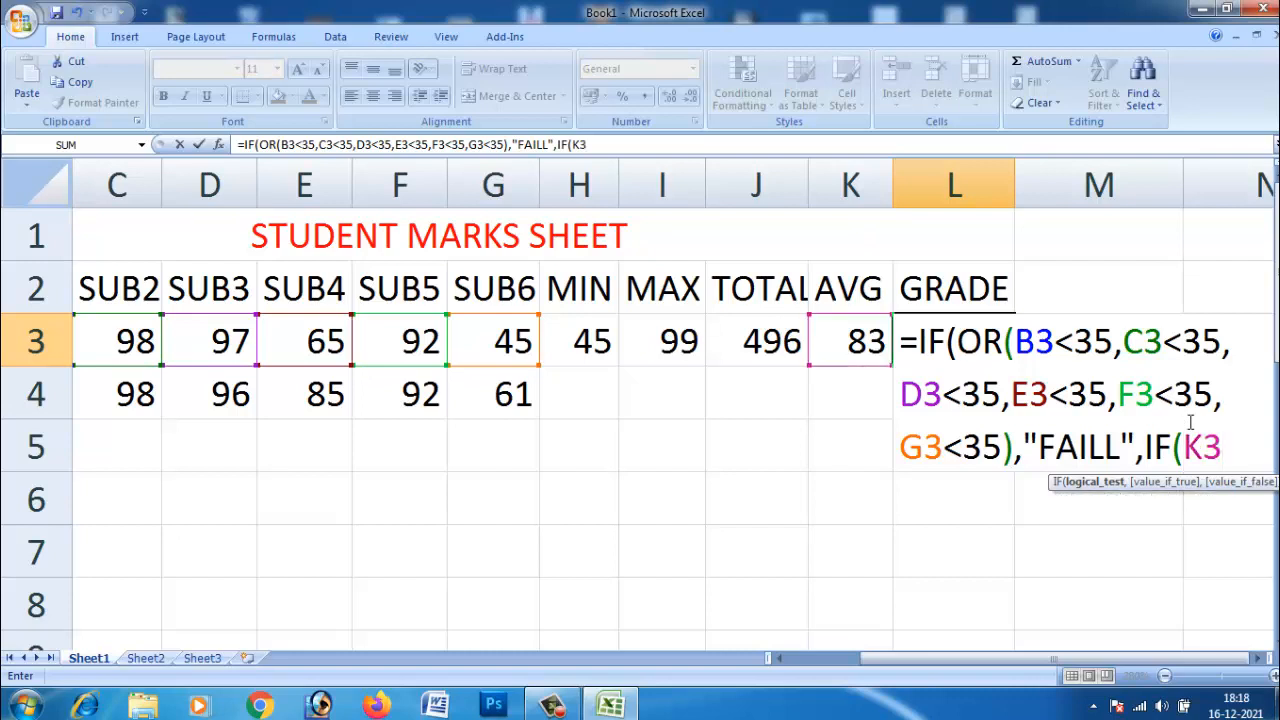
pyautogui.write('>=80')
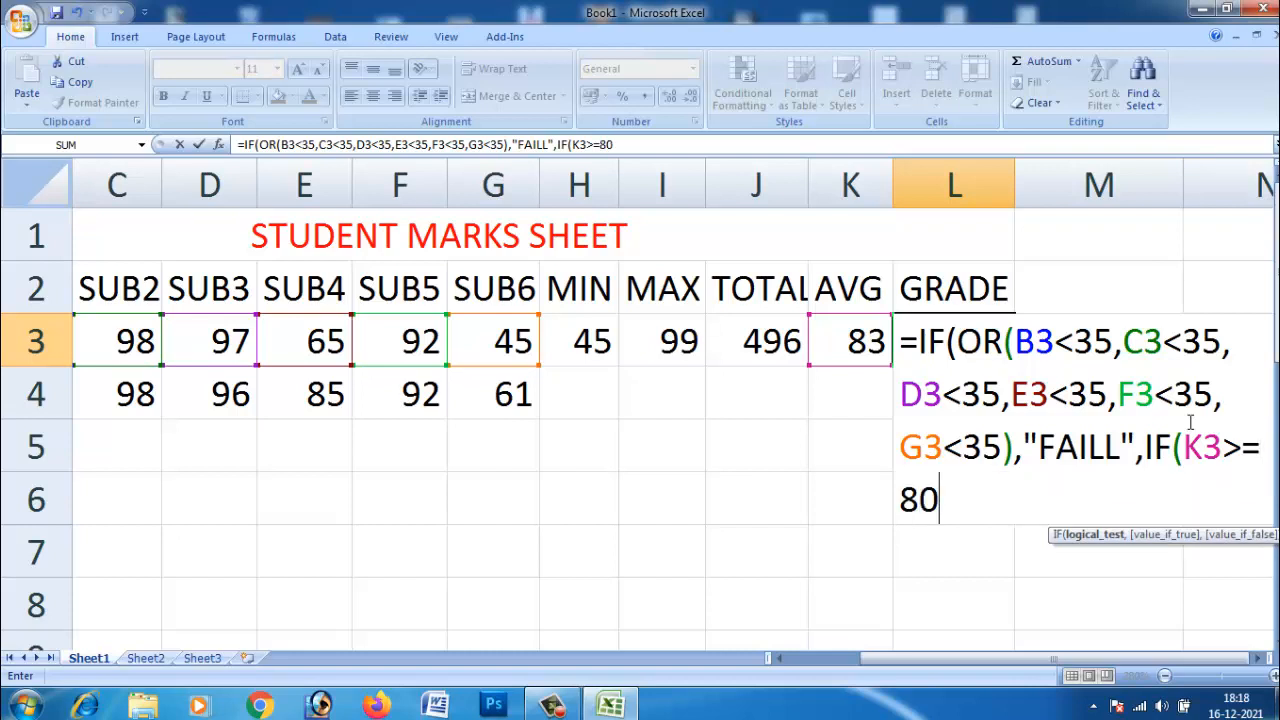
pyautogui.write(',')
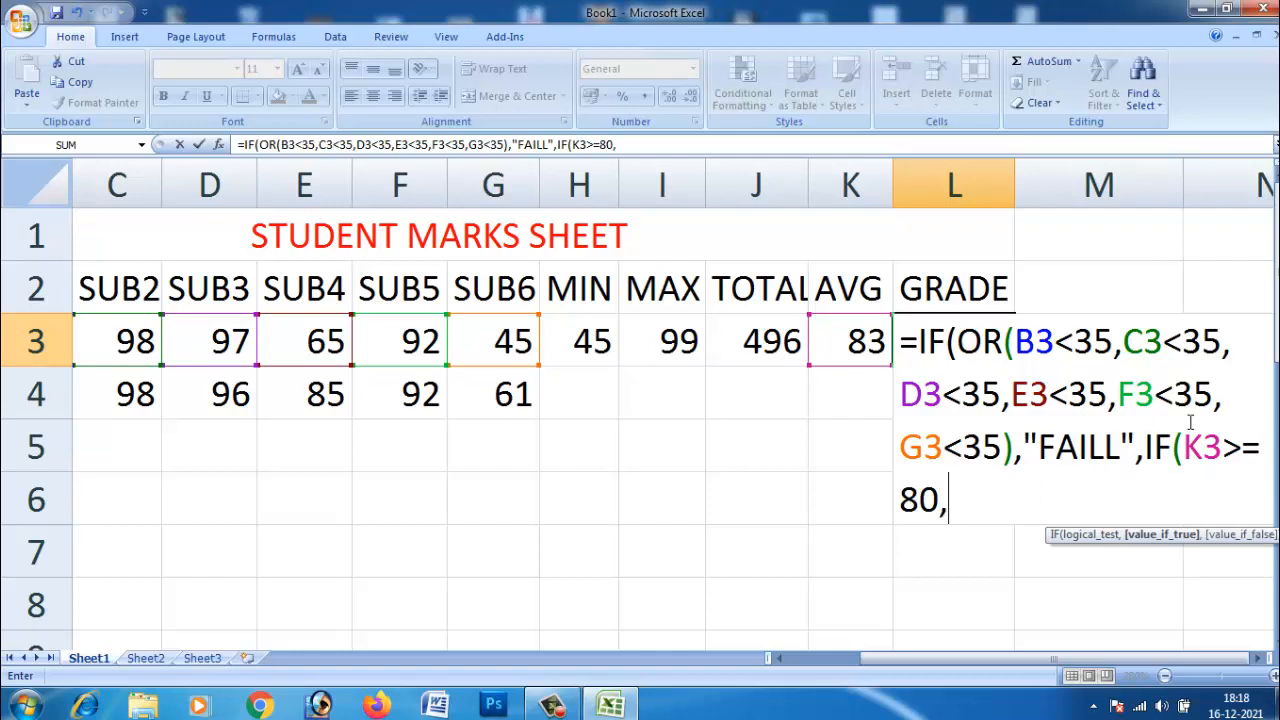
pyautogui.write('"DI')
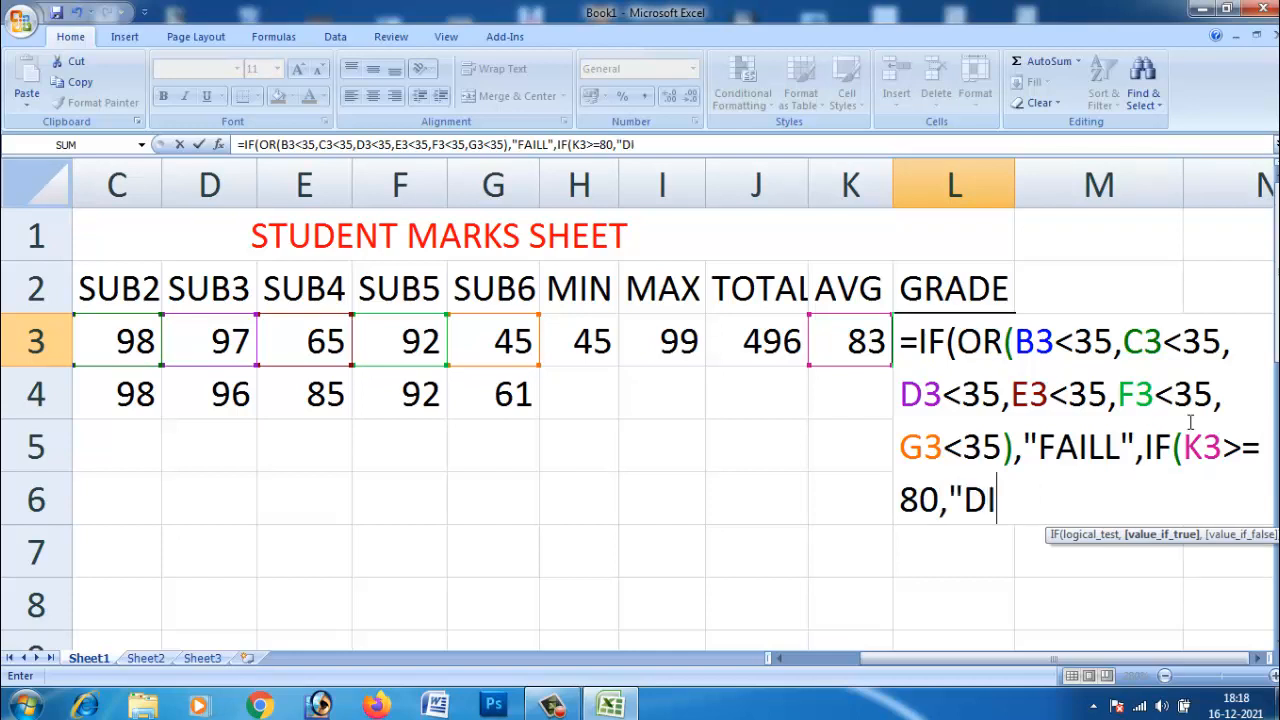
pyautogui.write('ST",')
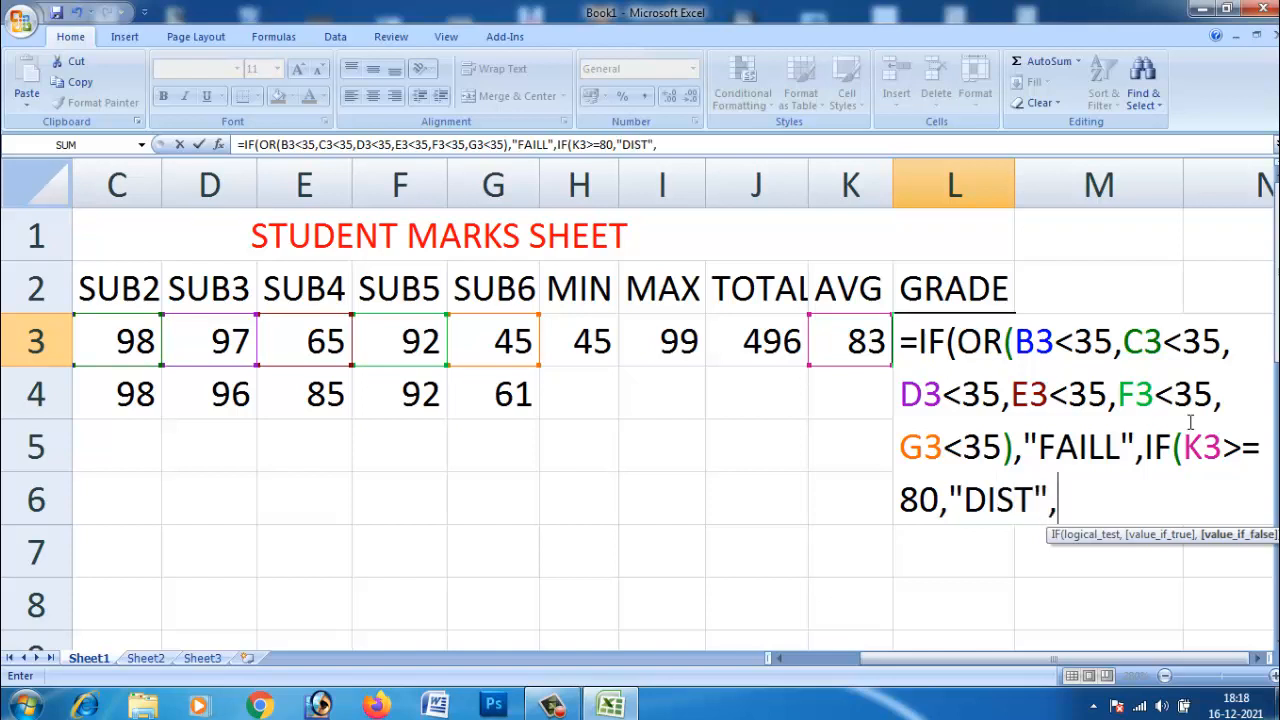
# Nest a third IF in the L3 grade formula that returns FIRST CALSS when K3>=60
pyautogui.write('I')
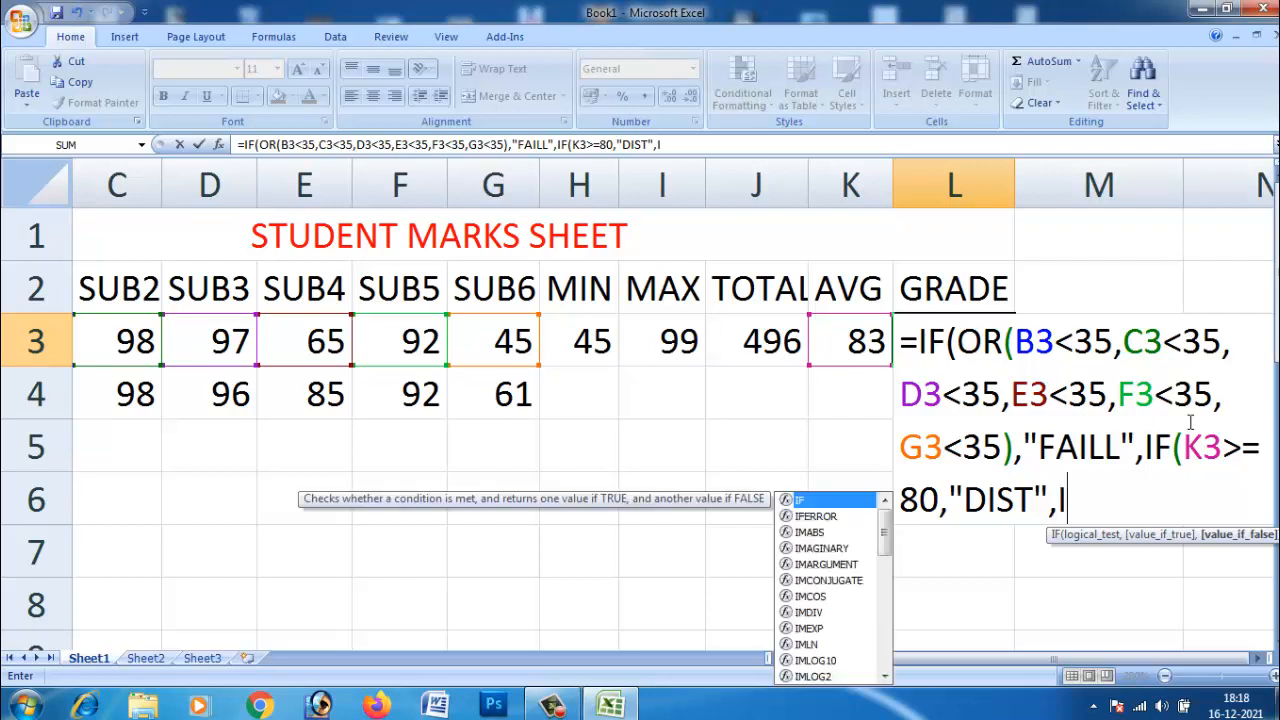
pyautogui.write('F')
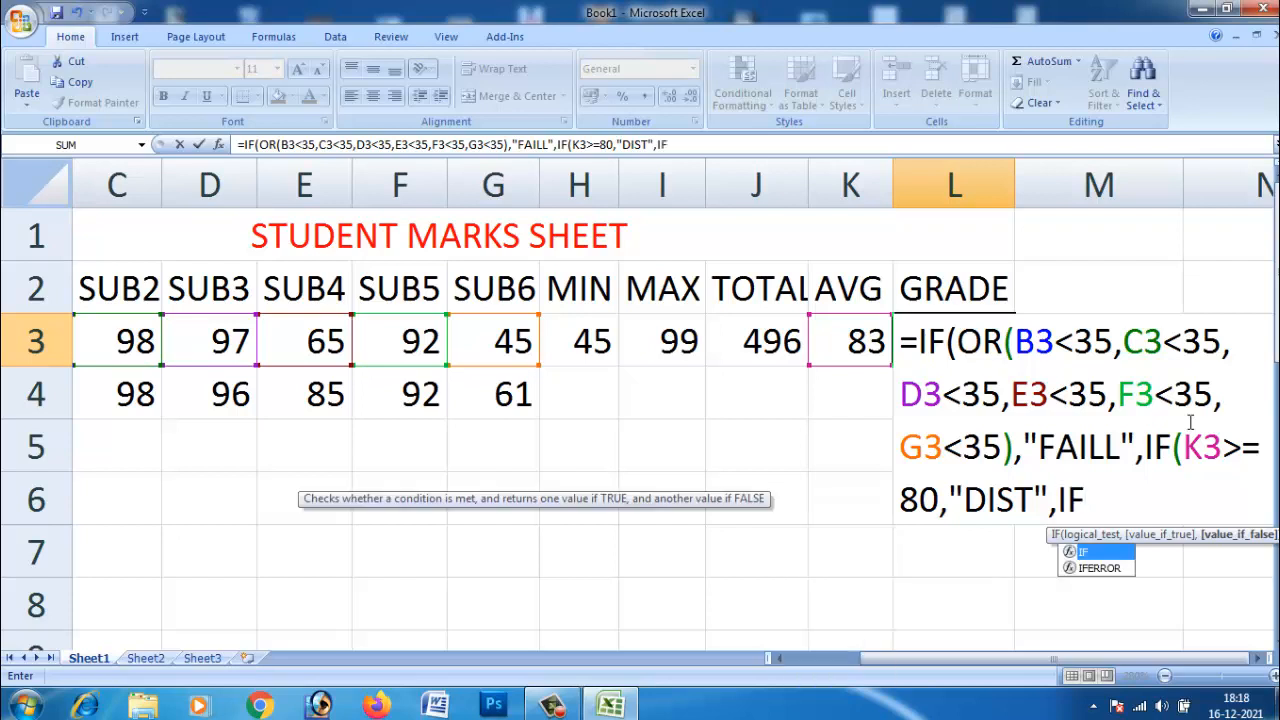
pyautogui.write('(')
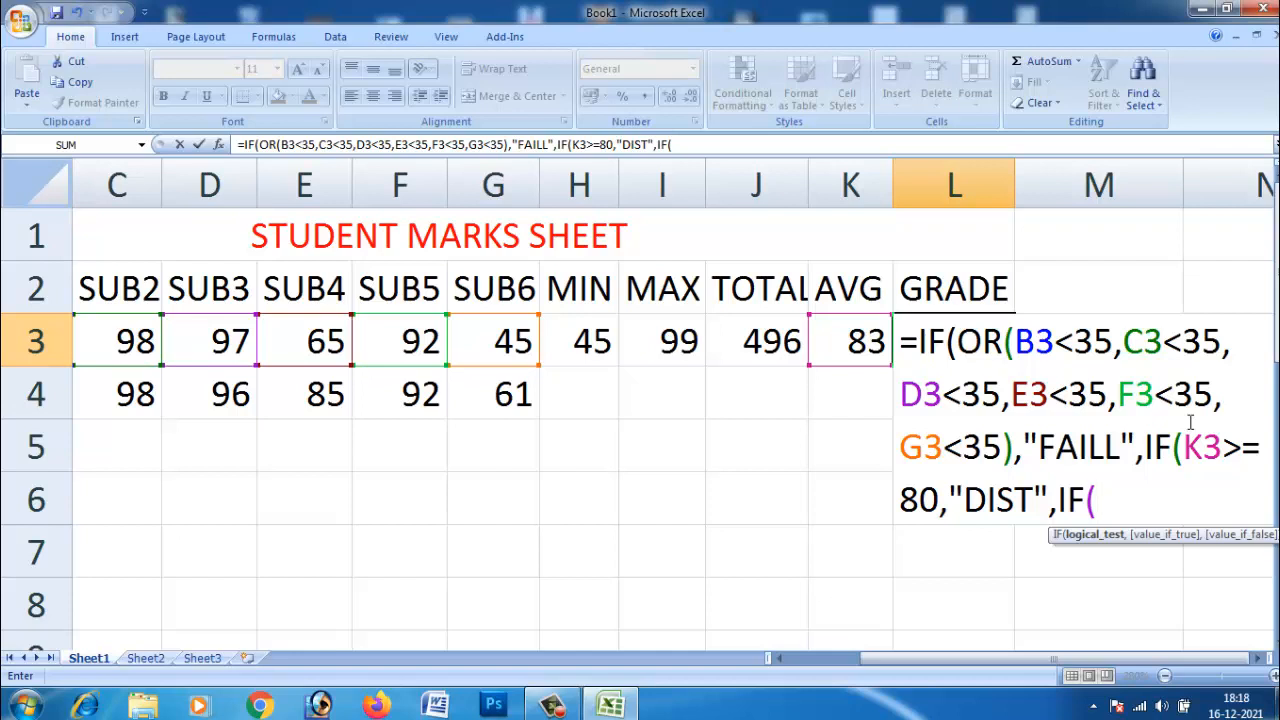
pyautogui.write('K3')
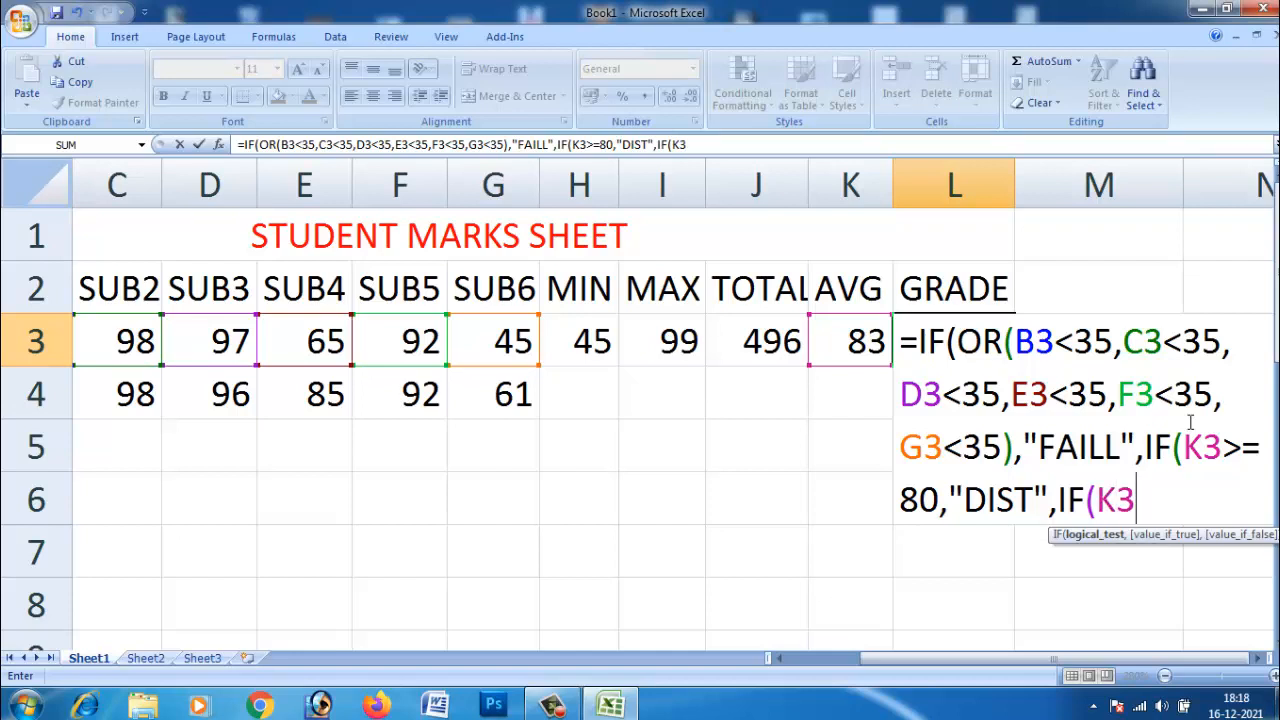
pyautogui.write('>=60')
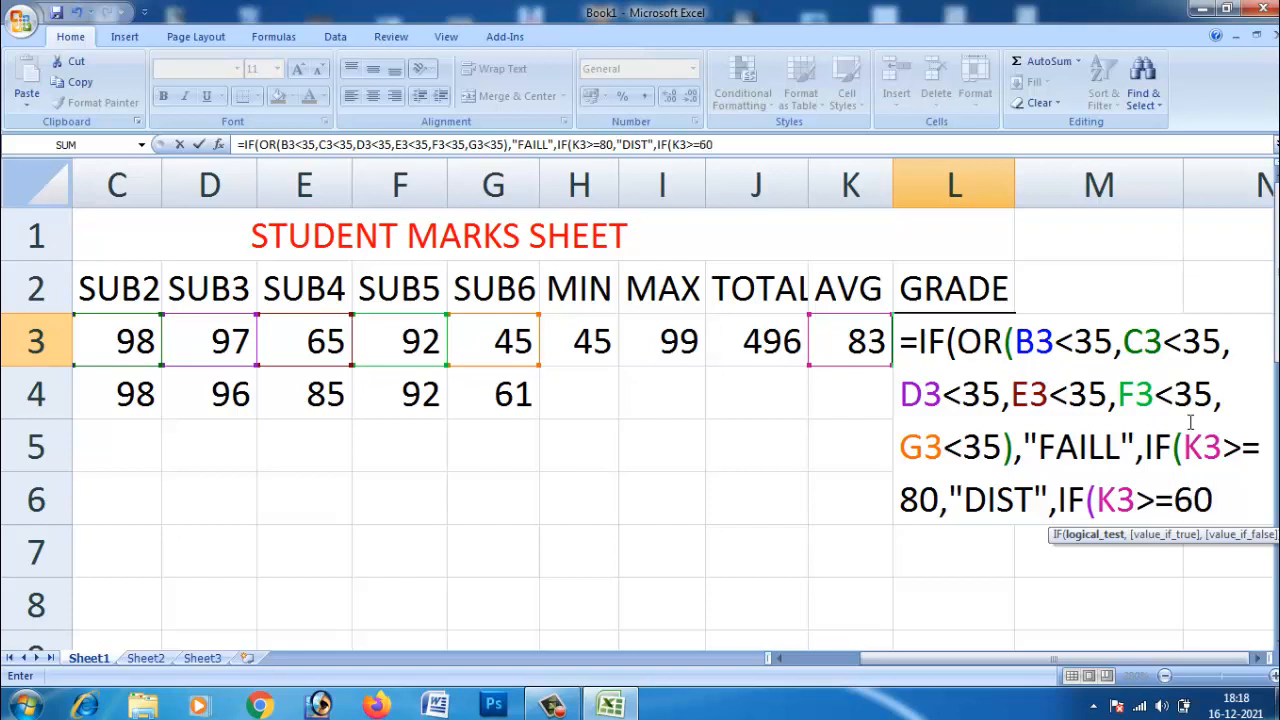
pyautogui.write(',')
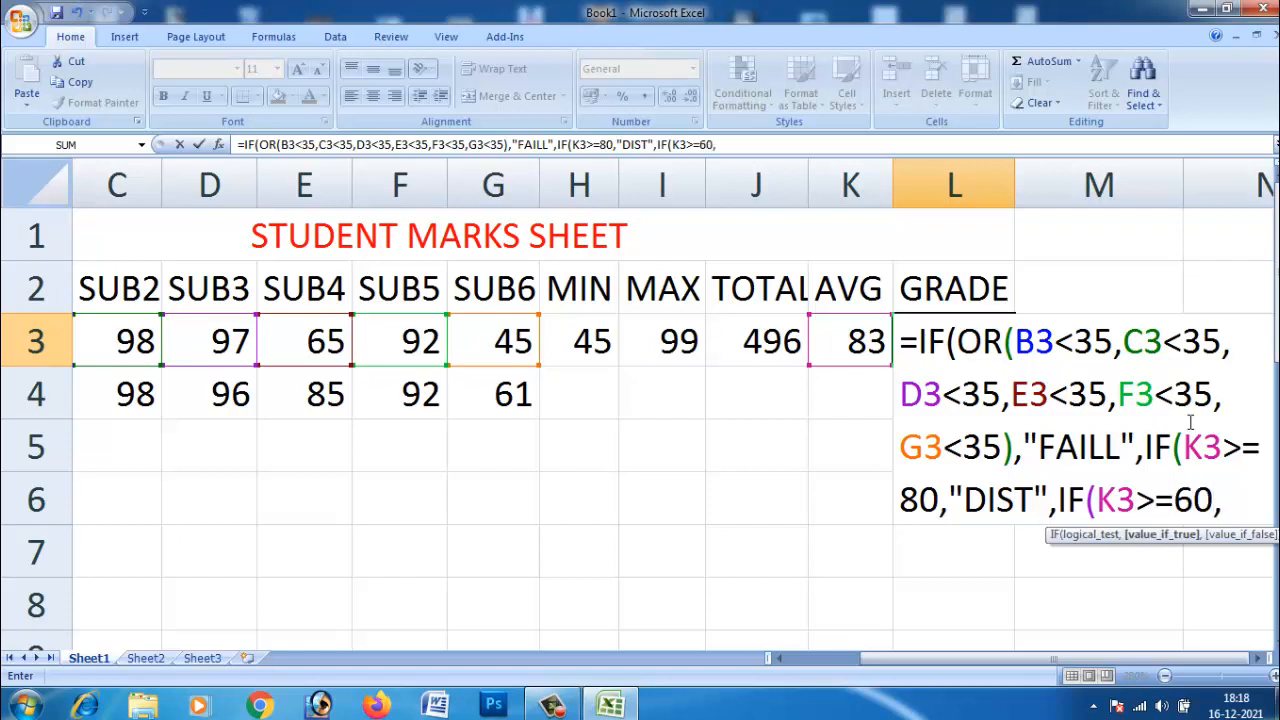
pyautogui.write('FR')
pyautogui.press('BackSpace')
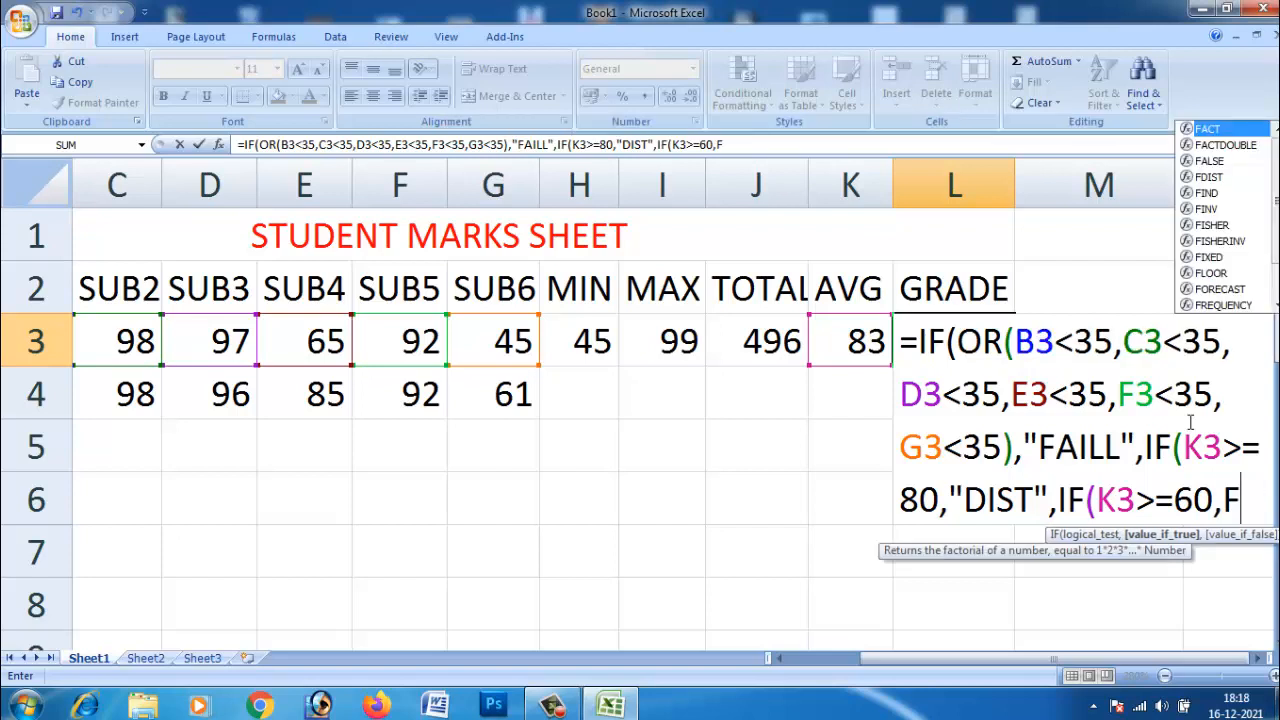
pyautogui.write('IRST')
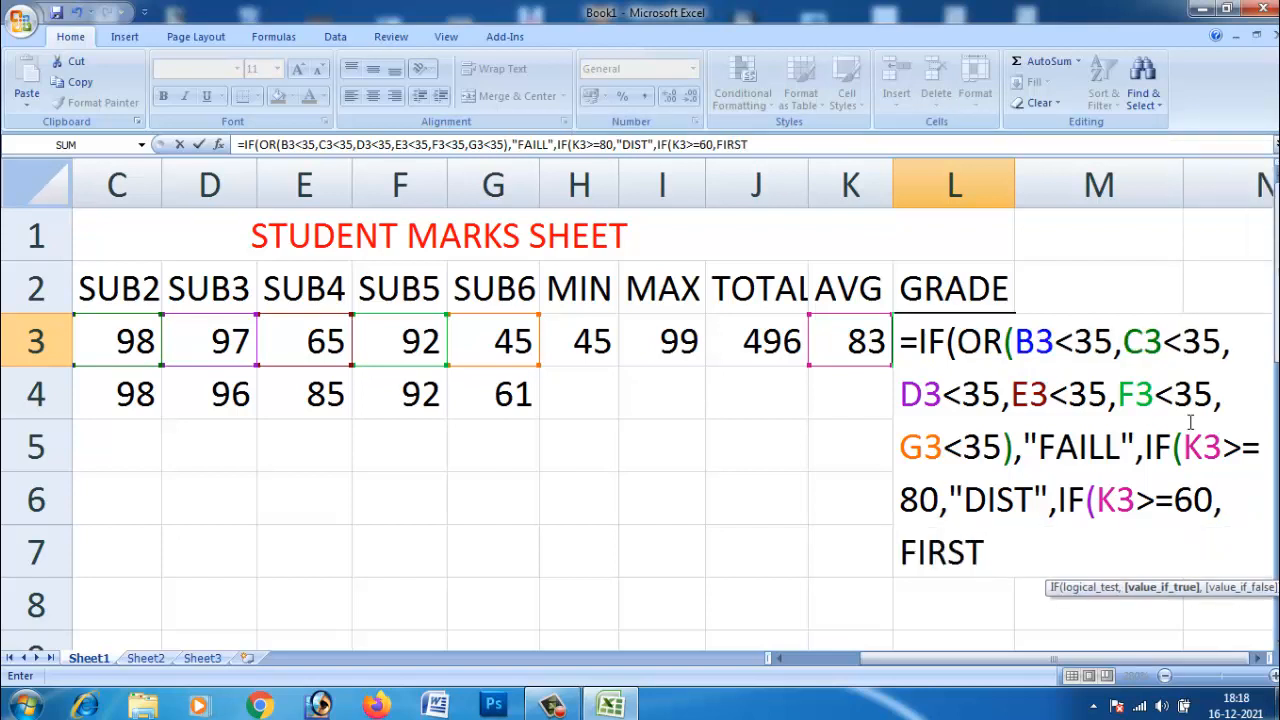
pyautogui.write(' C')
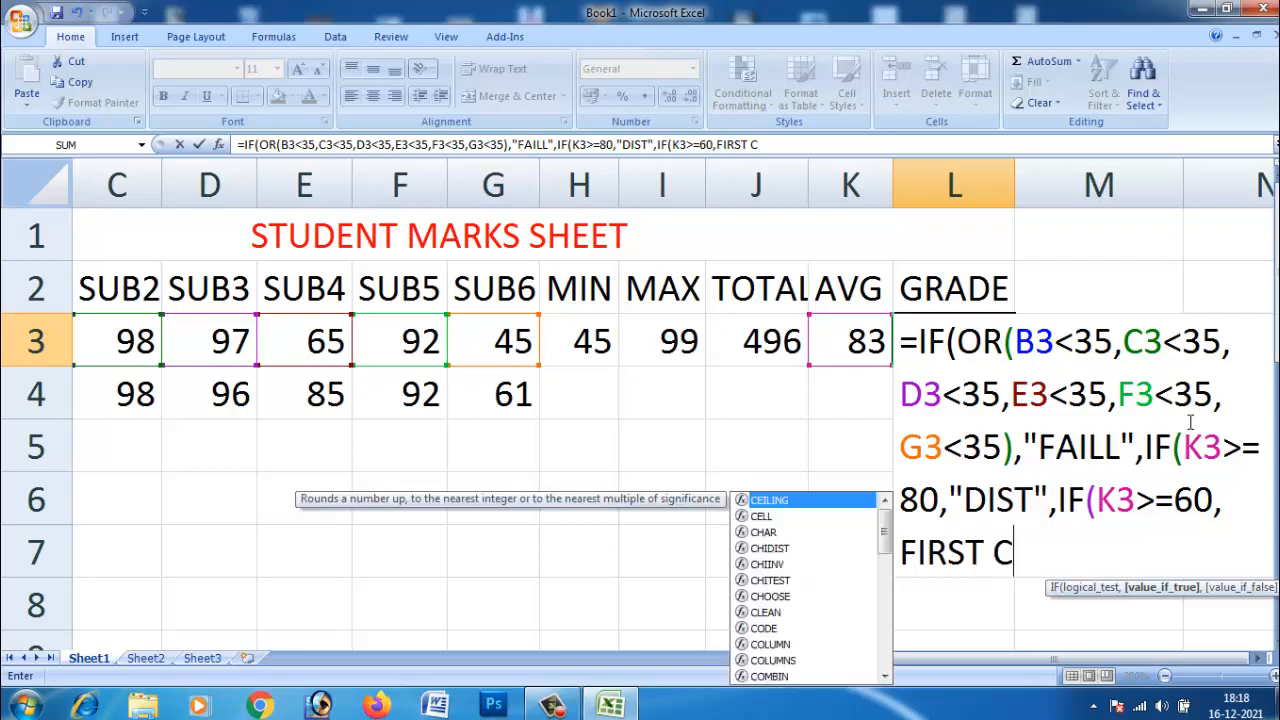
pyautogui.write('ALSS')
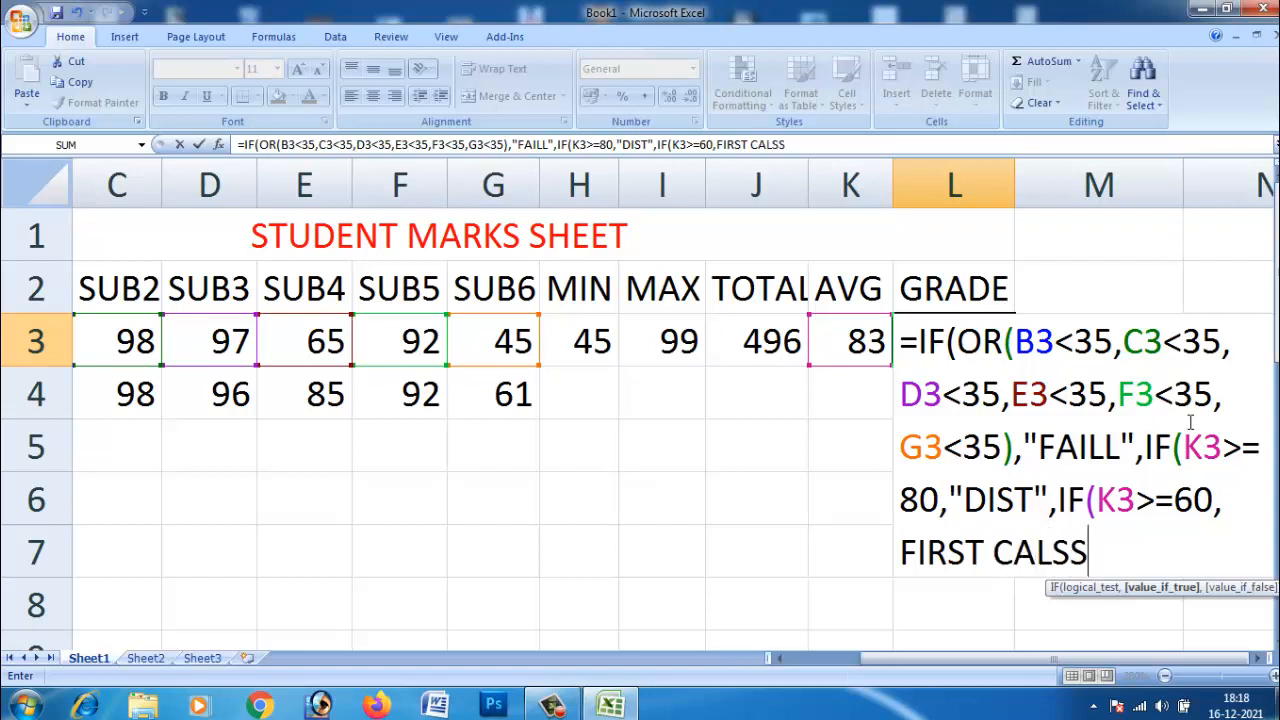
# Close the FIRST CALSS text and nest a fourth IF in L3 that returns "SECOUND CLASS" when K3>=50
pyautogui.write('",IF')
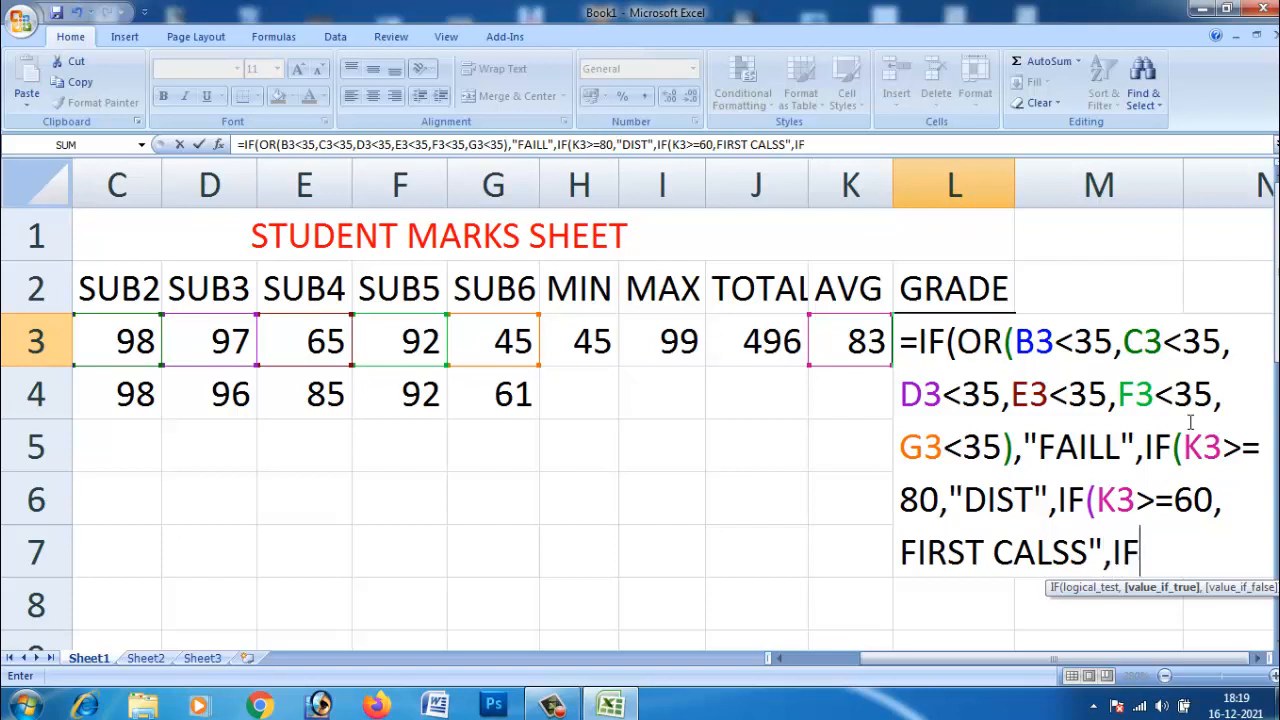
pyautogui.write('(K3')
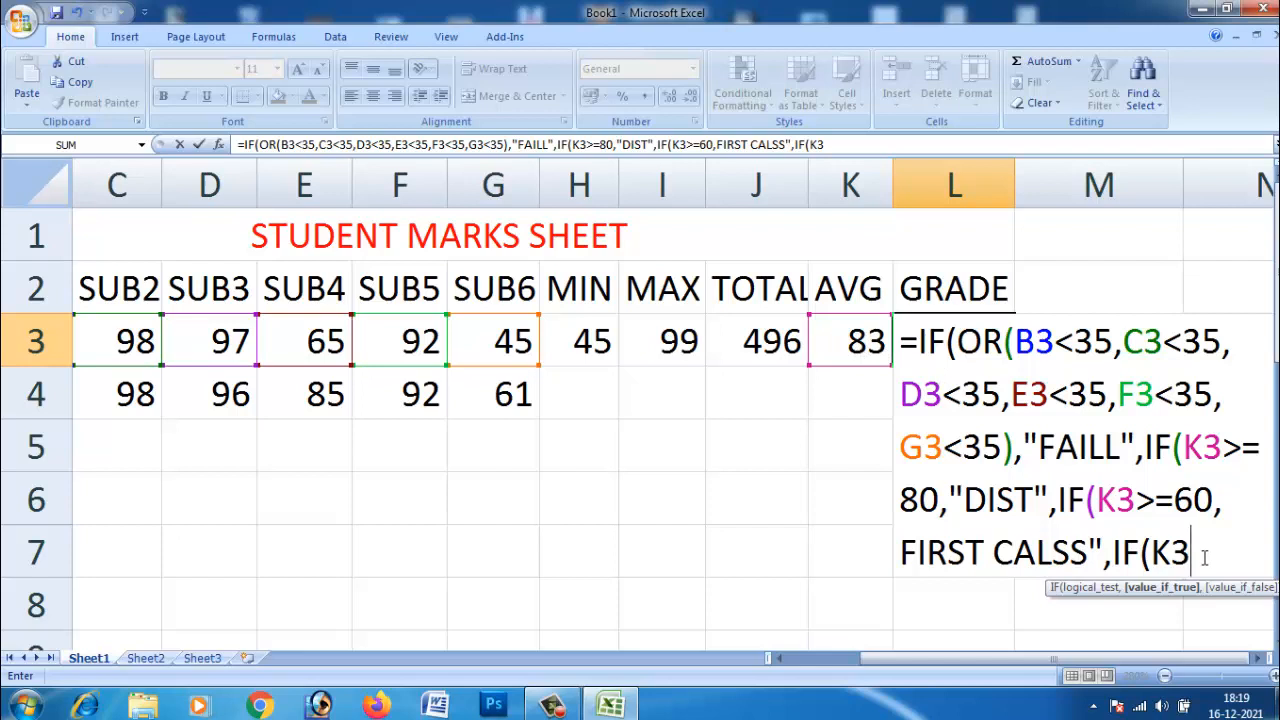
pyautogui.write('>=50')
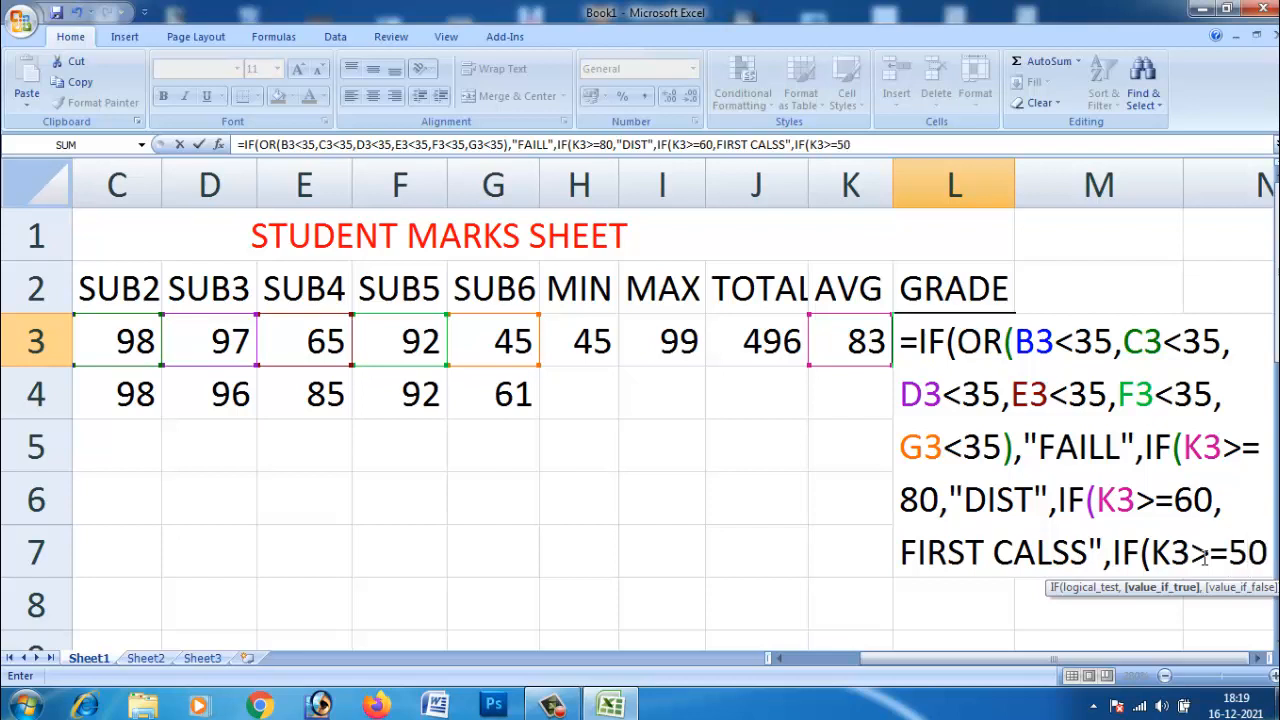
pyautogui.write(',')
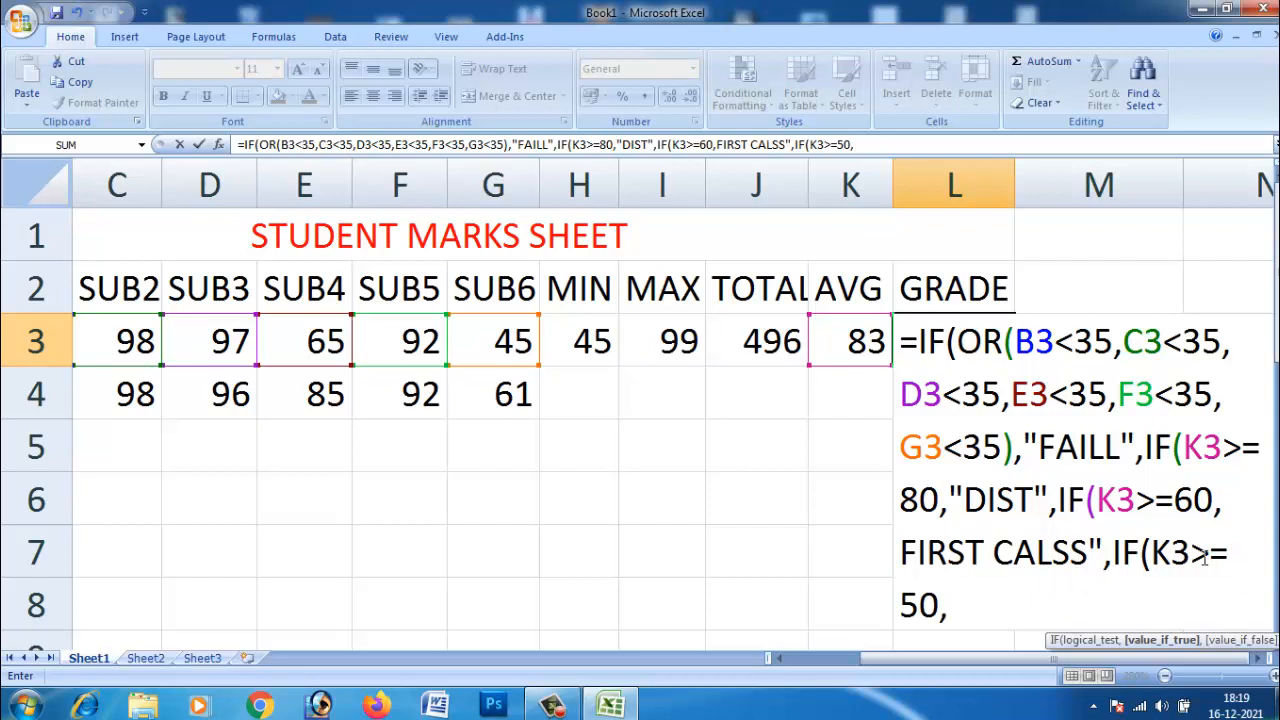
pyautogui.write('"SEC')
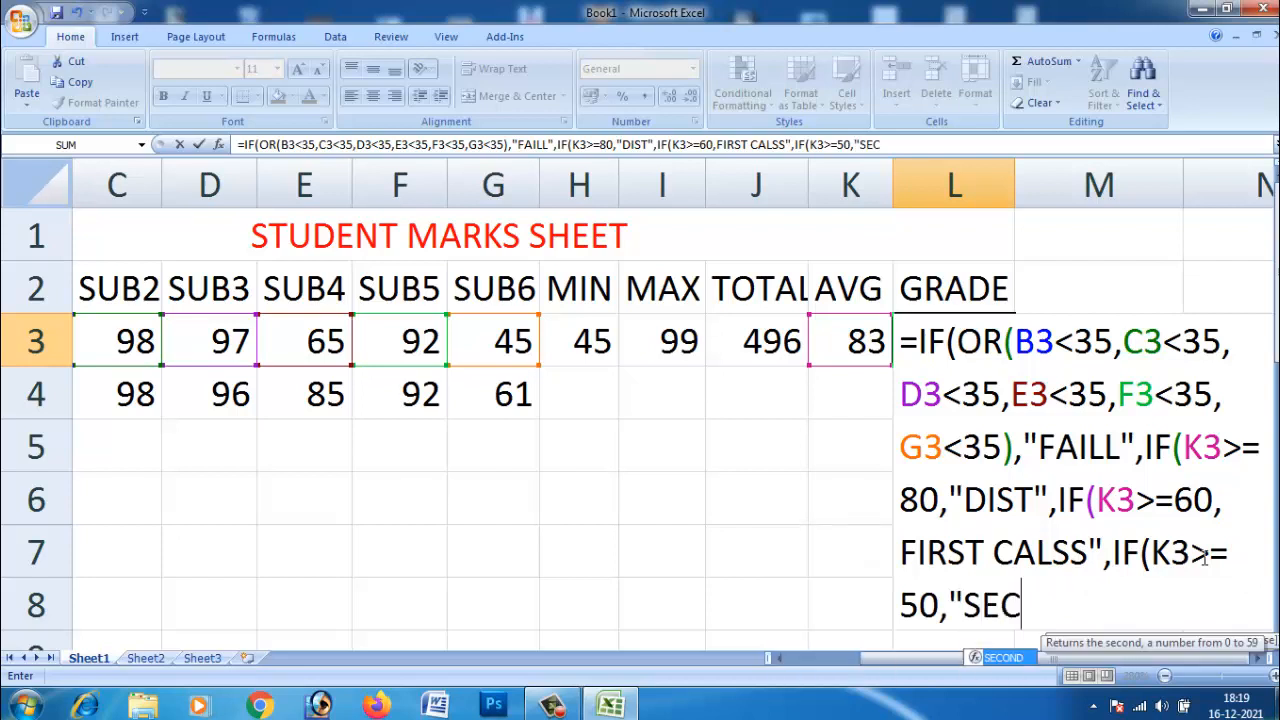
pyautogui.write('OUND')
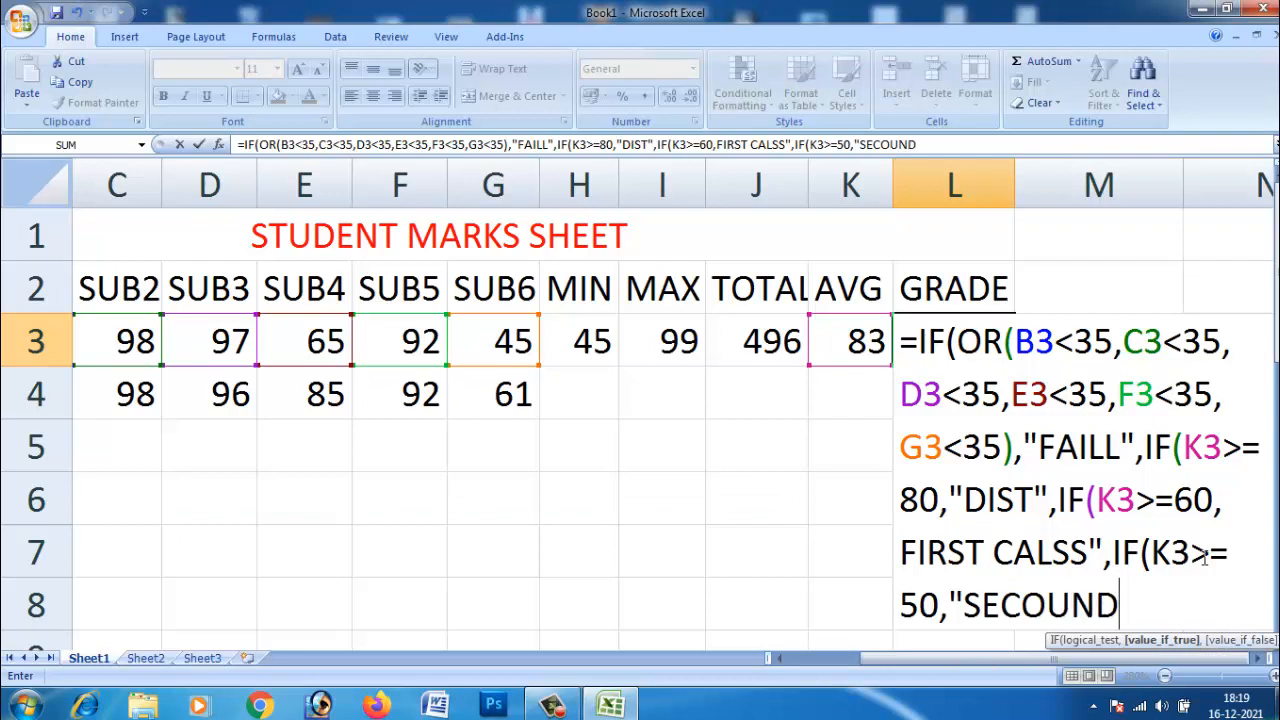
pyautogui.write(' C')
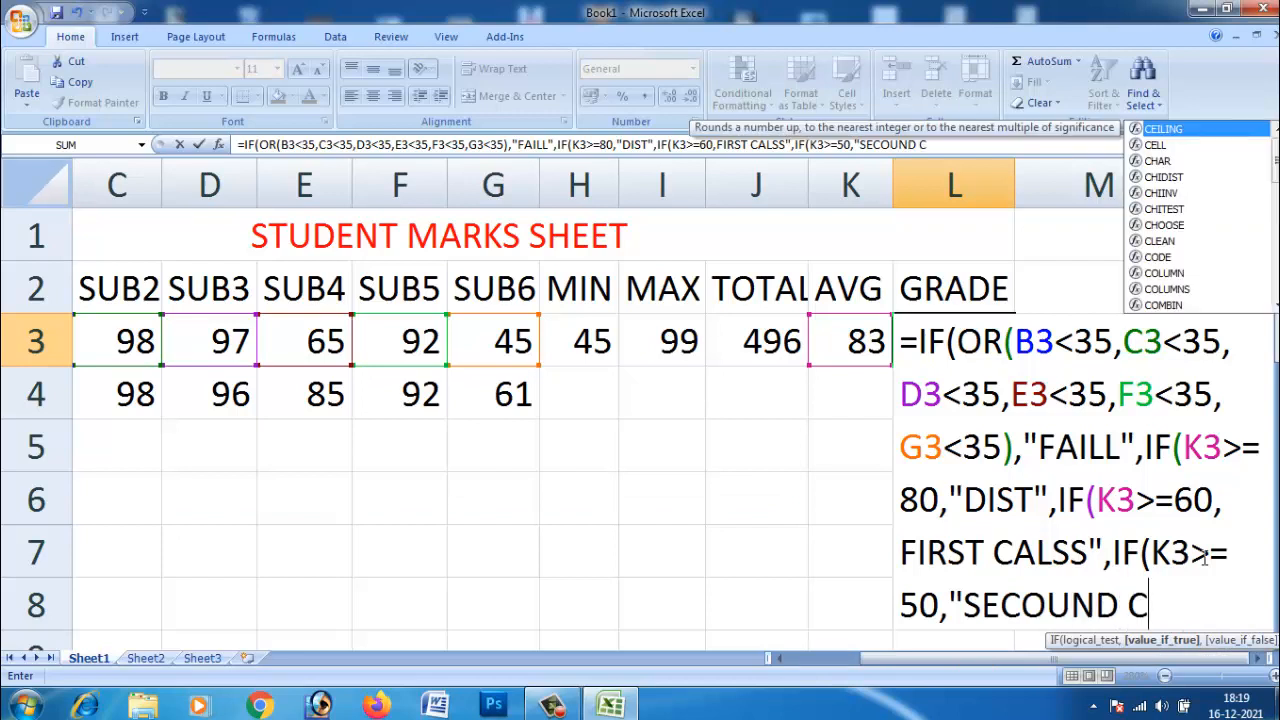
pyautogui.write('LASS')
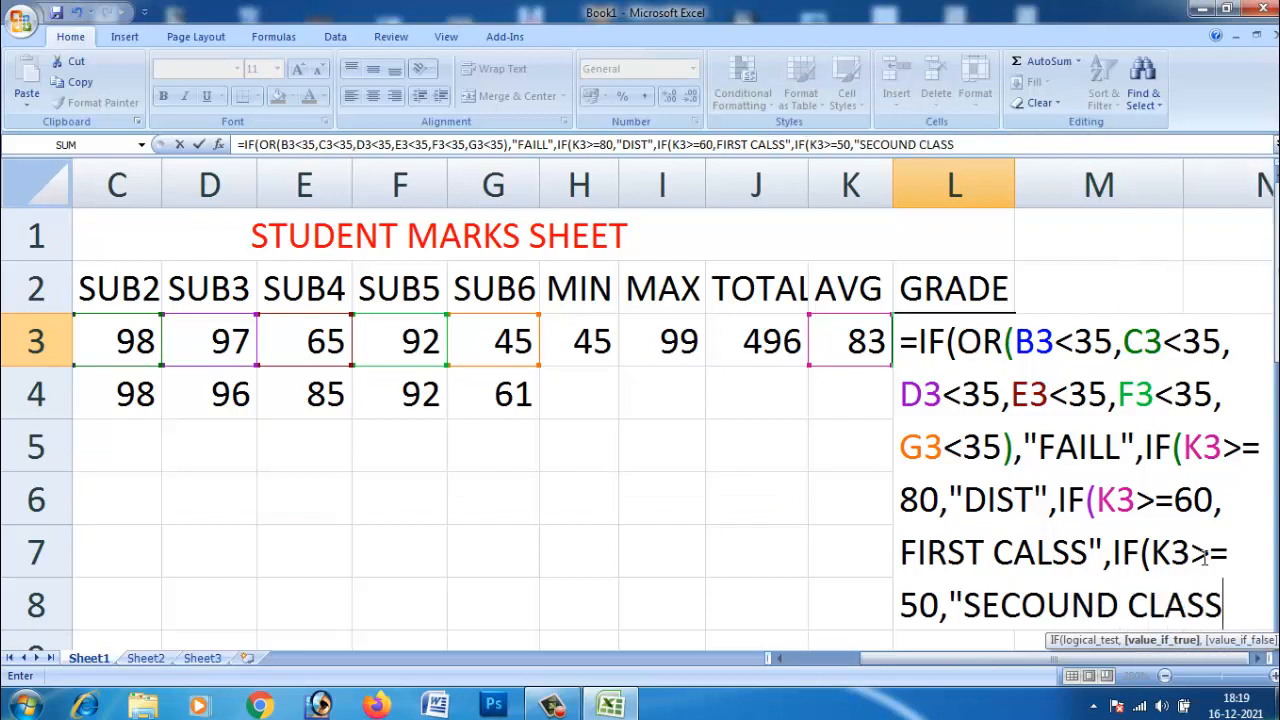
pyautogui.write(',')
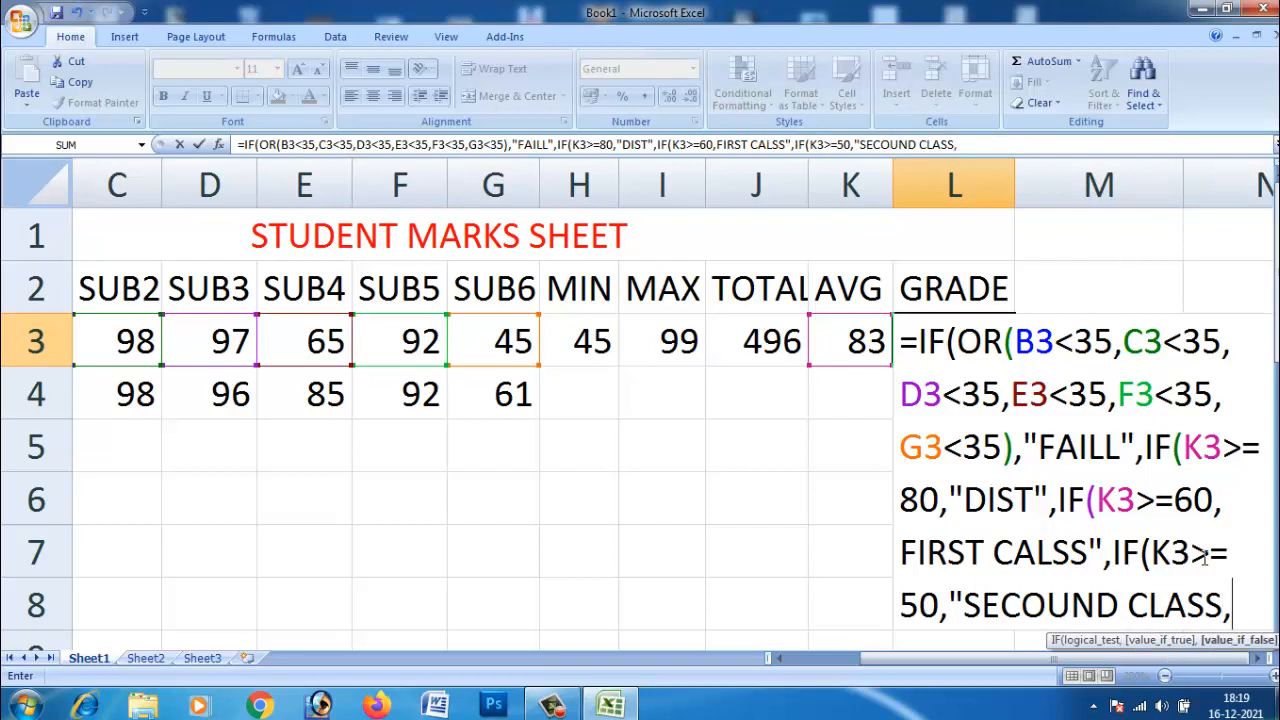
pyautogui.press('BackSpace')
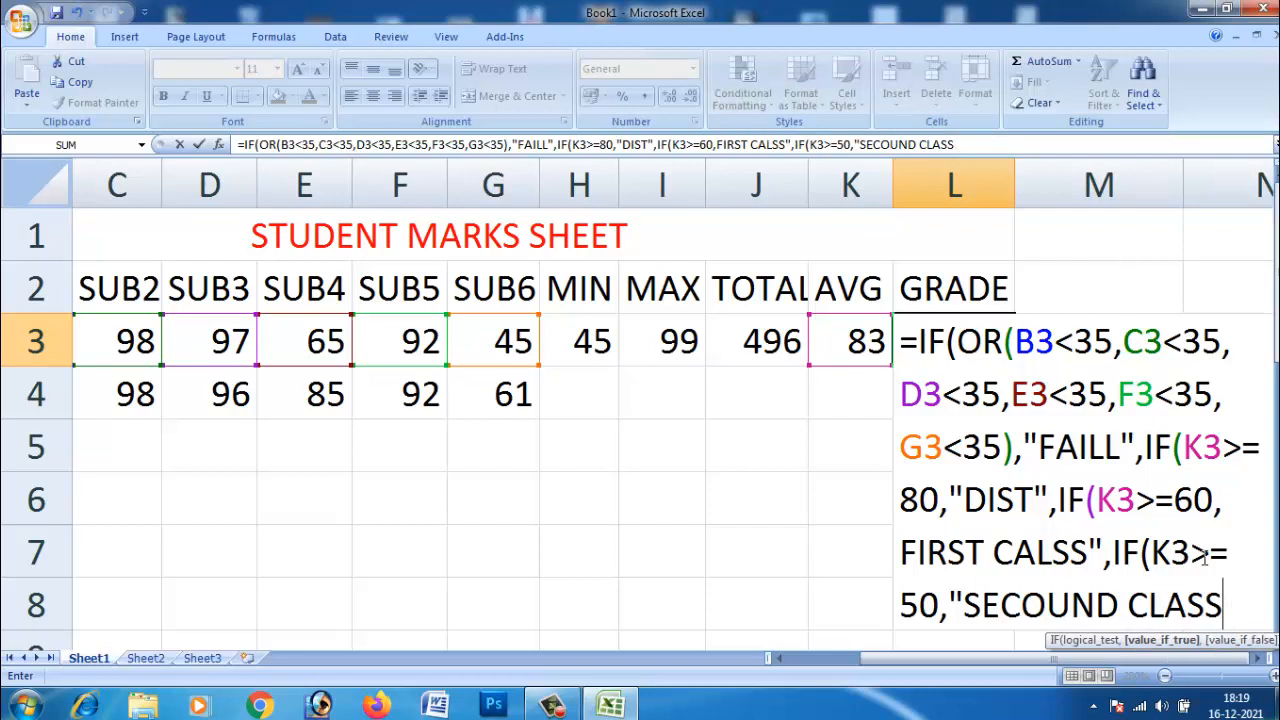
# Nest a fifth IF in L3 that returns "PASS" when K3>=35, and end the formula with five closing parentheses
pyautogui.write('",IF')
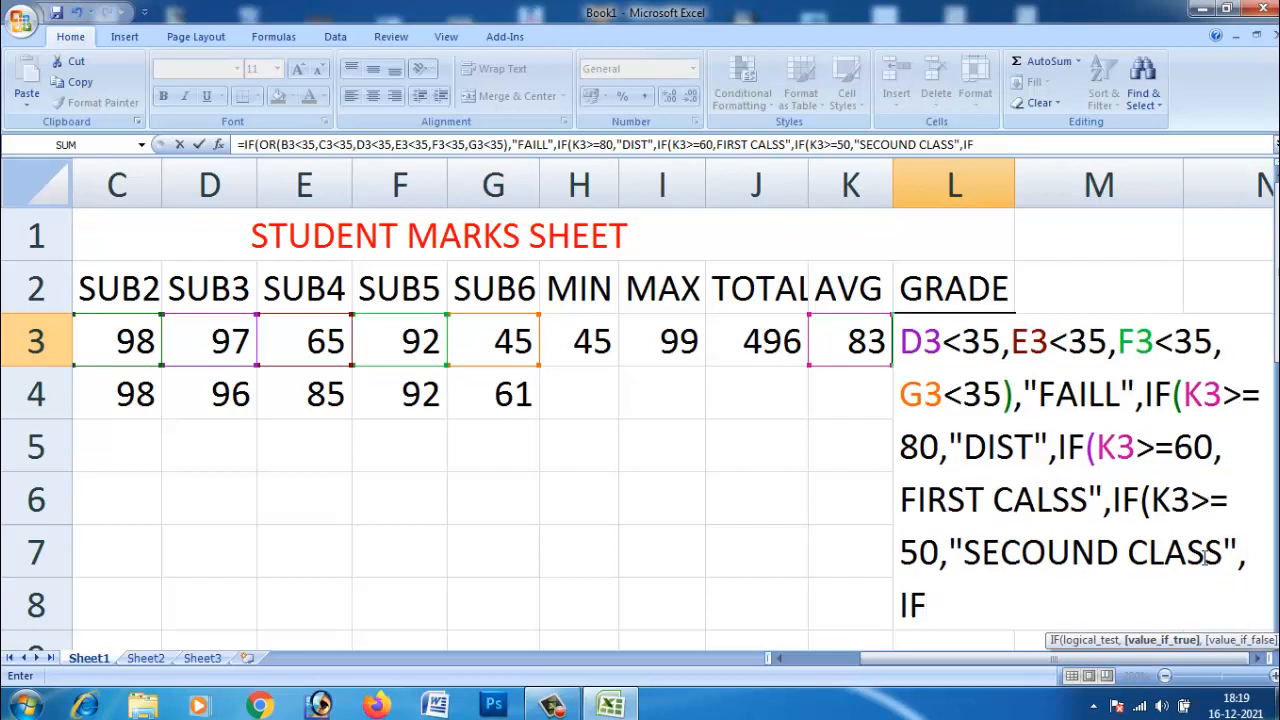
pyautogui.write('(K3>')
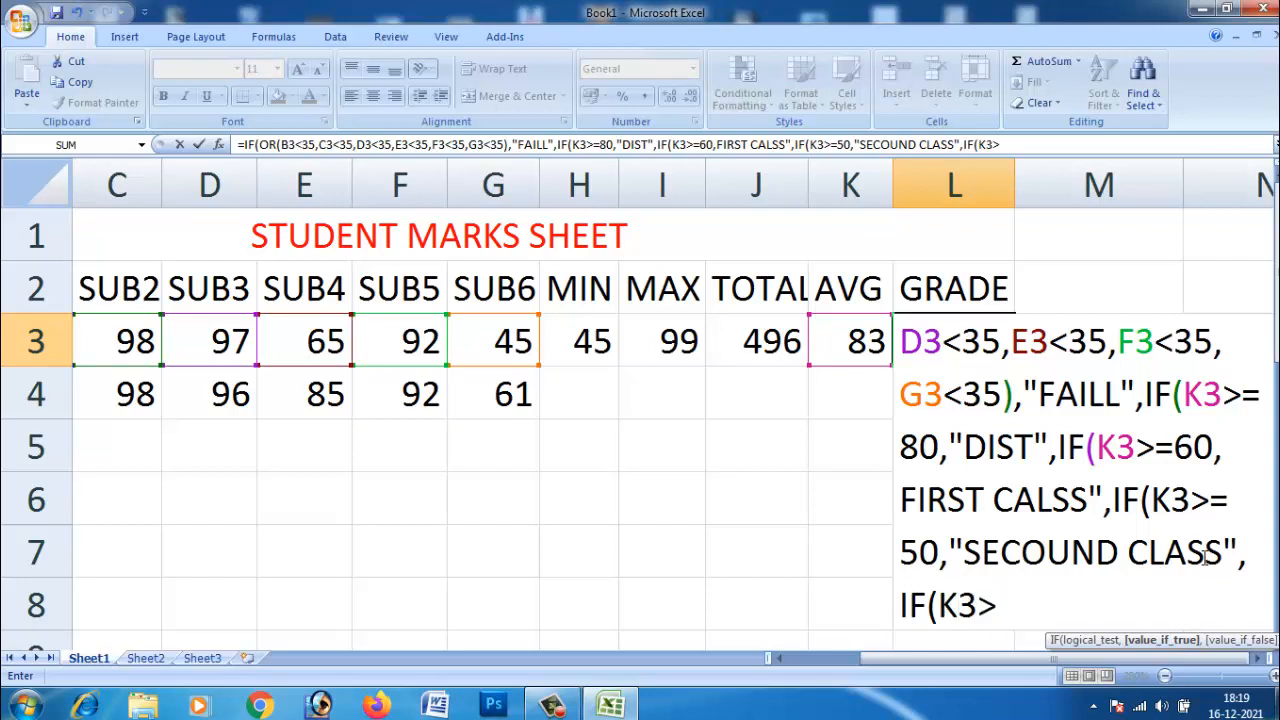
pyautogui.write('=35.')
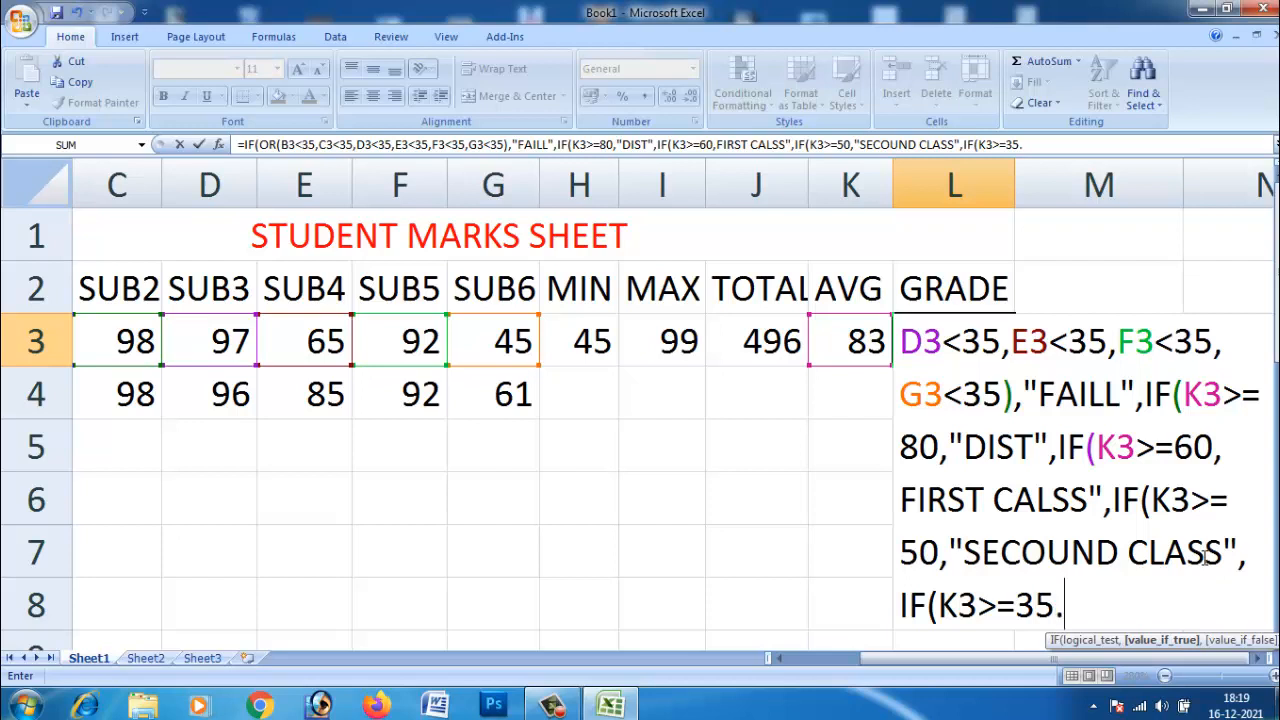
pyautogui.press('BackSpace')
pyautogui.write(',"PASS')
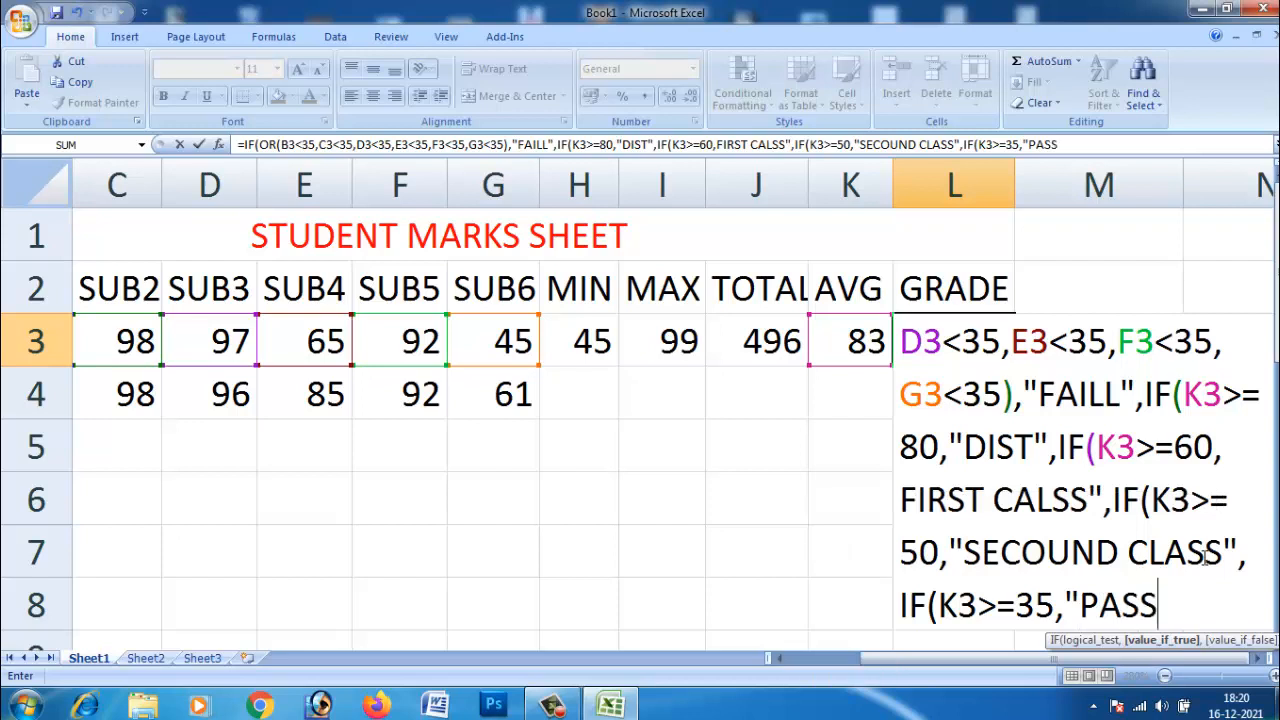
pyautogui.write('"')
pyautogui.write('))')
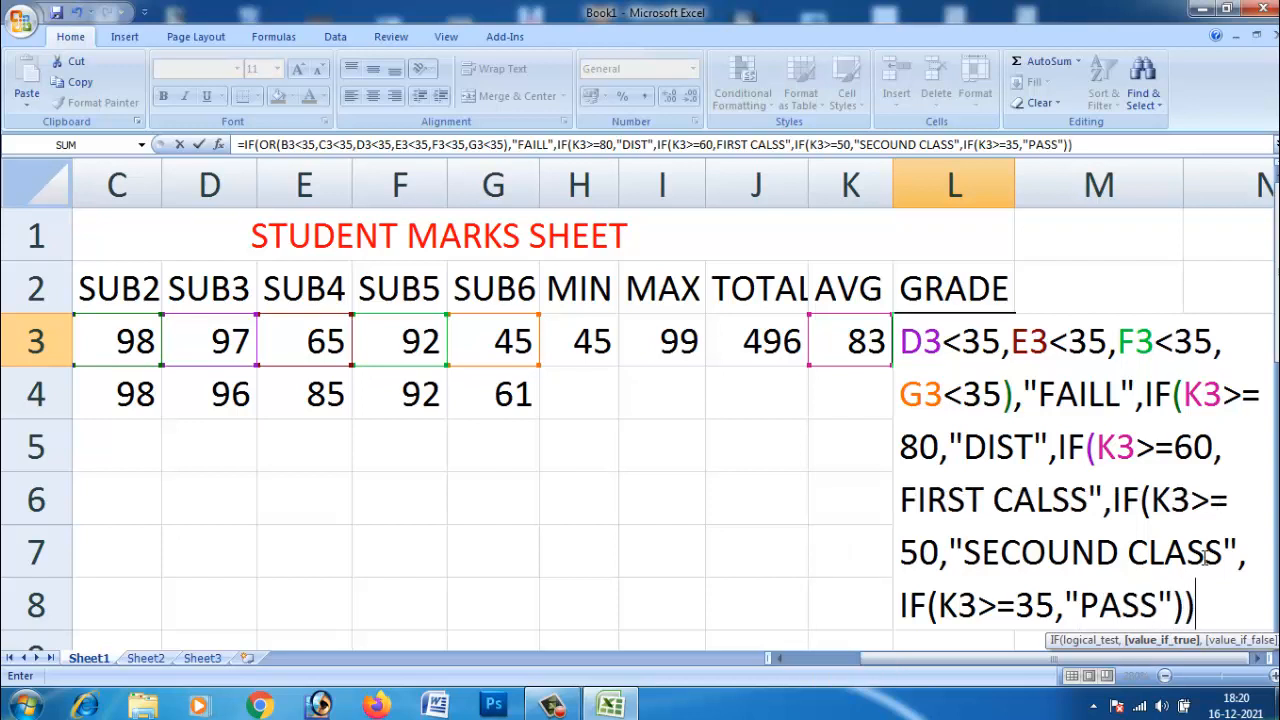
pyautogui.write(')))')
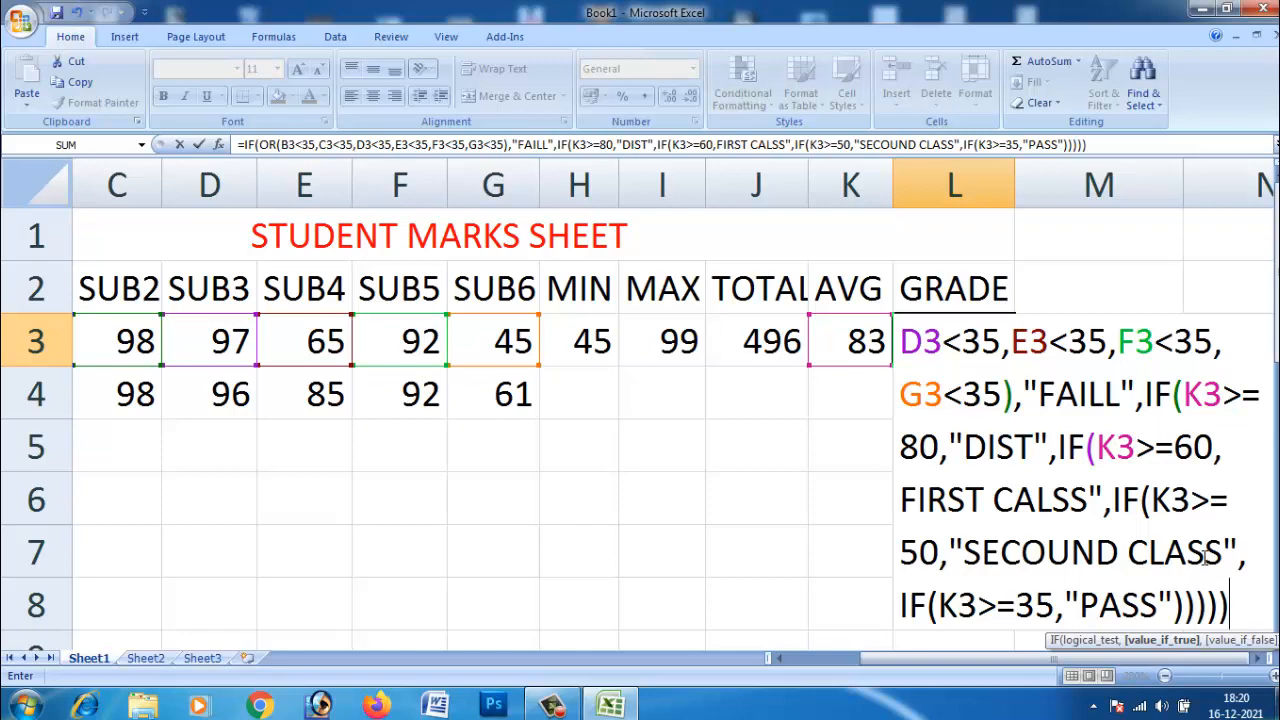
# Try to enter the completed grade formula in L3
pyautogui.scroll(-1, 1215, 580)
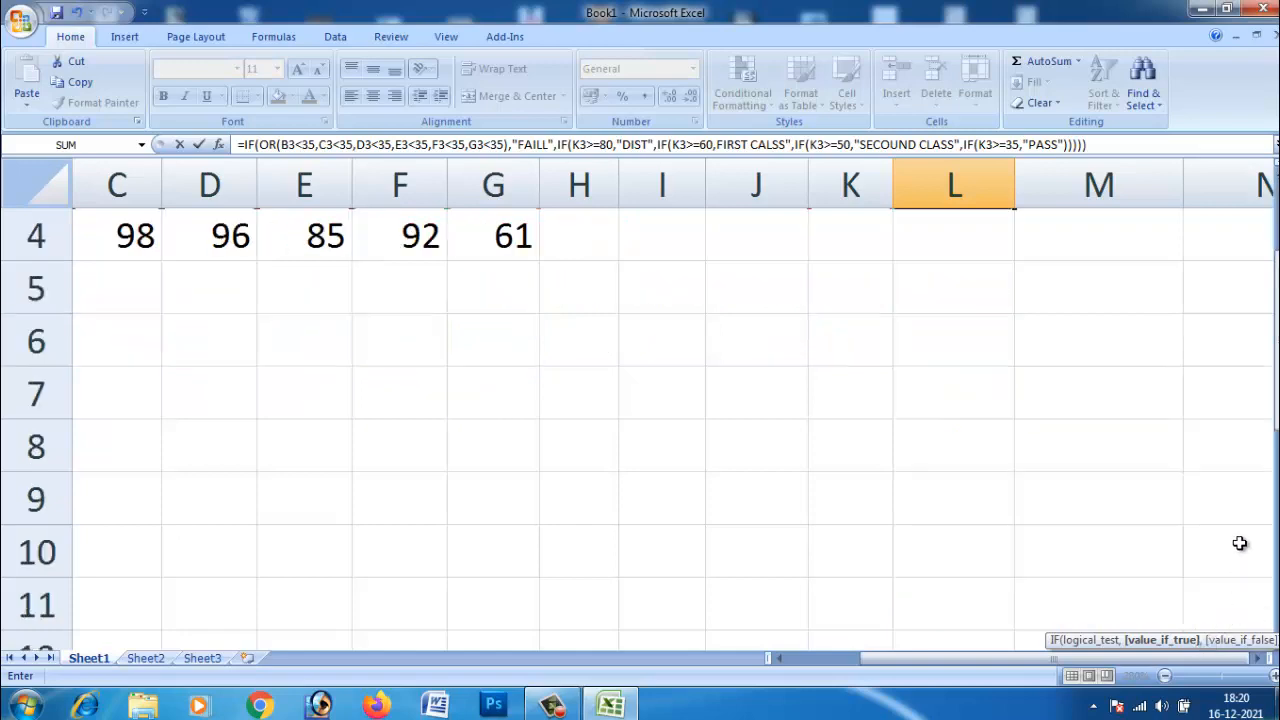
pyautogui.scroll(1, 1175, 537)
pyautogui.click(1237, 597)
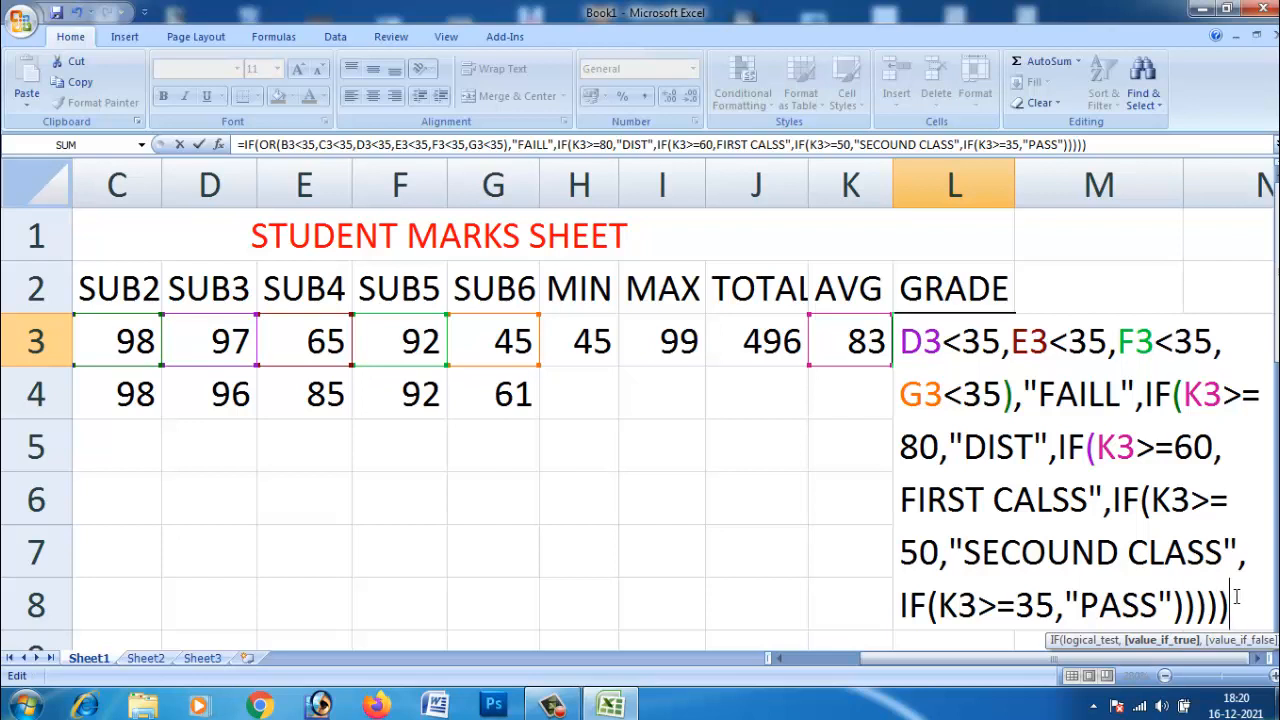
pyautogui.click(1164, 600)
pyautogui.press('Return')
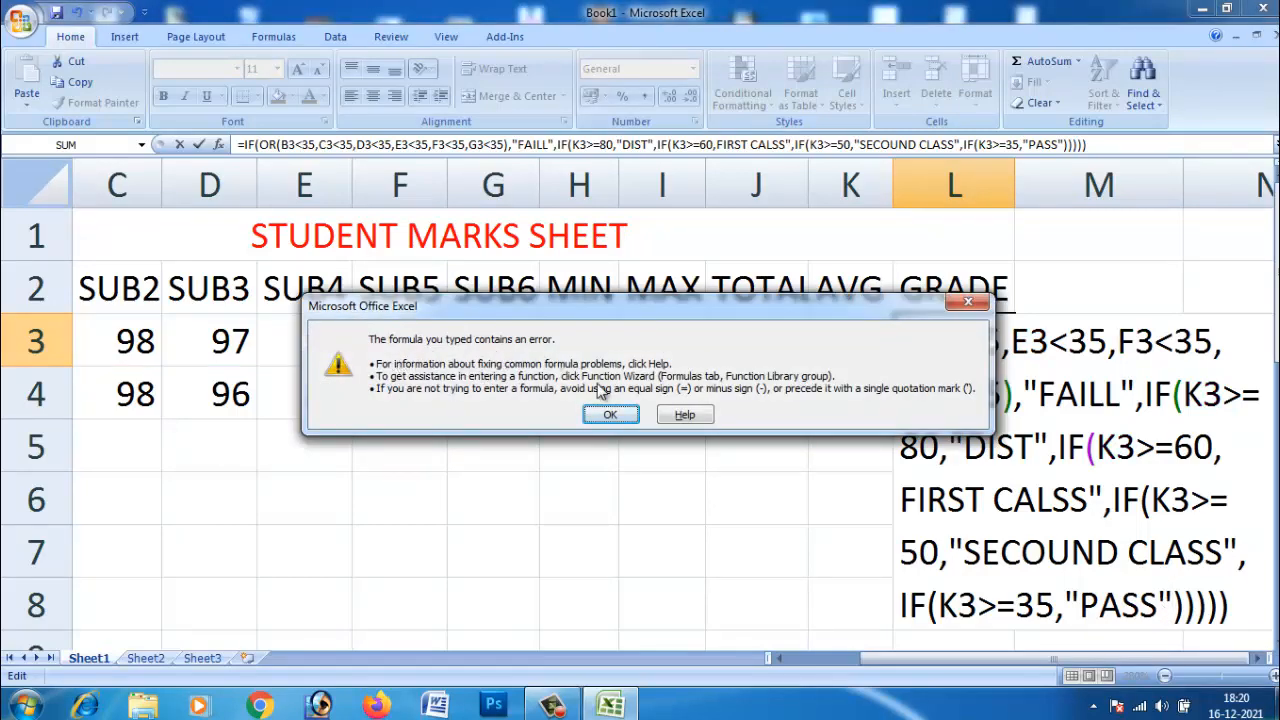
pyautogui.click(608, 413)
# Insert the missing opening quotation mark before FIRST CALSS in the L3 formula and enter the formula
pyautogui.click(1098, 513)
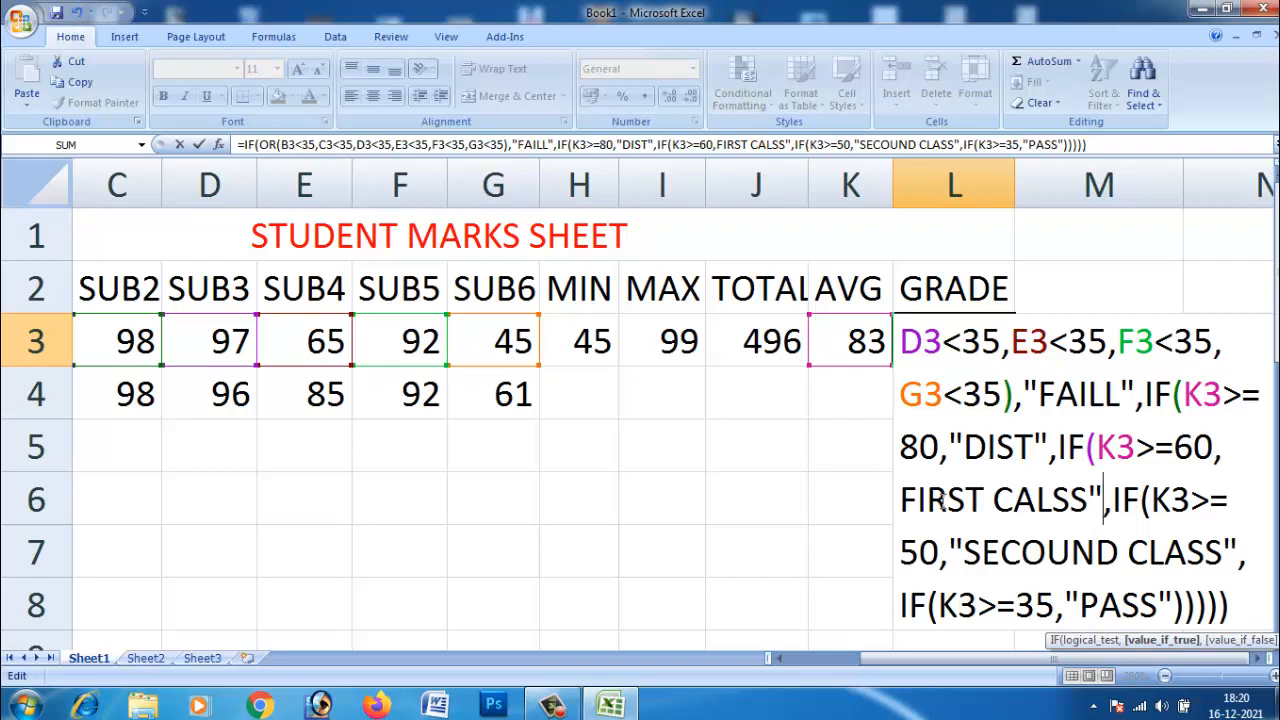
pyautogui.click(1226, 452)
pyautogui.write('"')
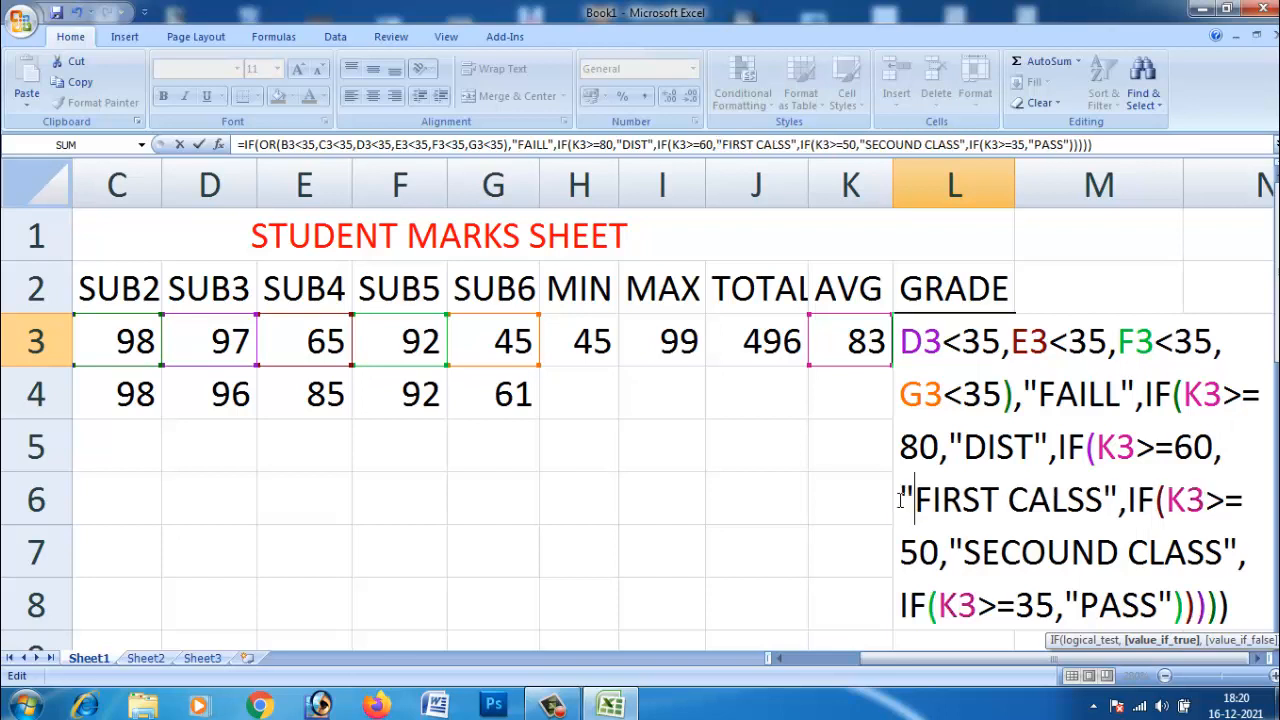
pyautogui.press('Return')
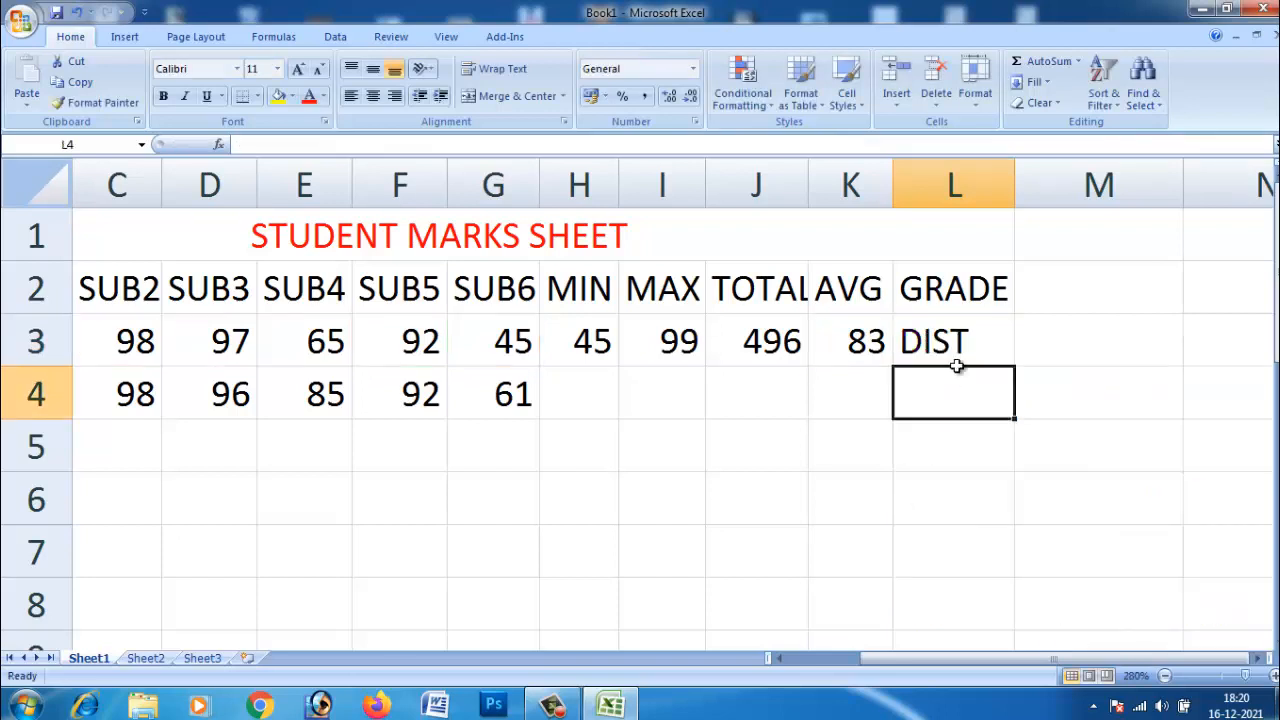
# Enlarge the formula bar and copy the complete grade formula of cell L3
pyautogui.click(955, 343)
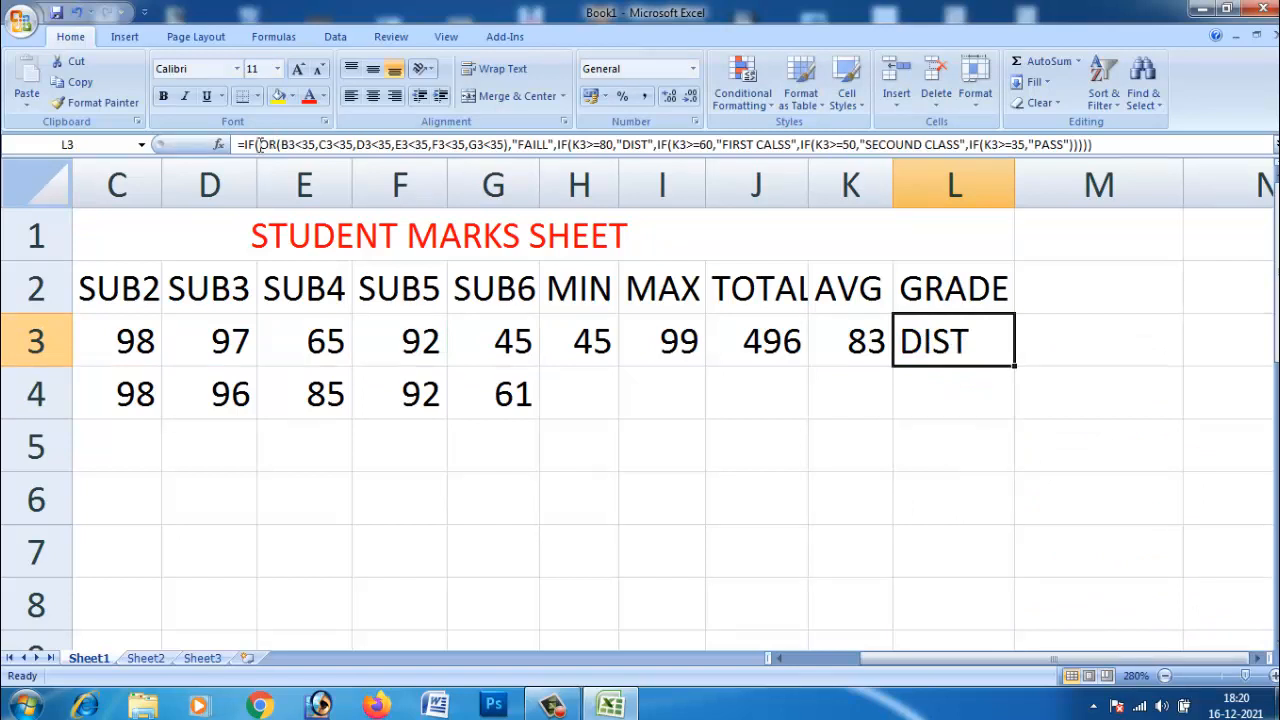
pyautogui.moveTo(238, 145); pyautogui.dragTo(259, 145)
pyautogui.moveTo(180, 156); pyautogui.dragTo(180, 250)
pyautogui.moveTo(1122, 148); pyautogui.dragTo(236, 146)
pyautogui.hotkey('ctrl', 'c')
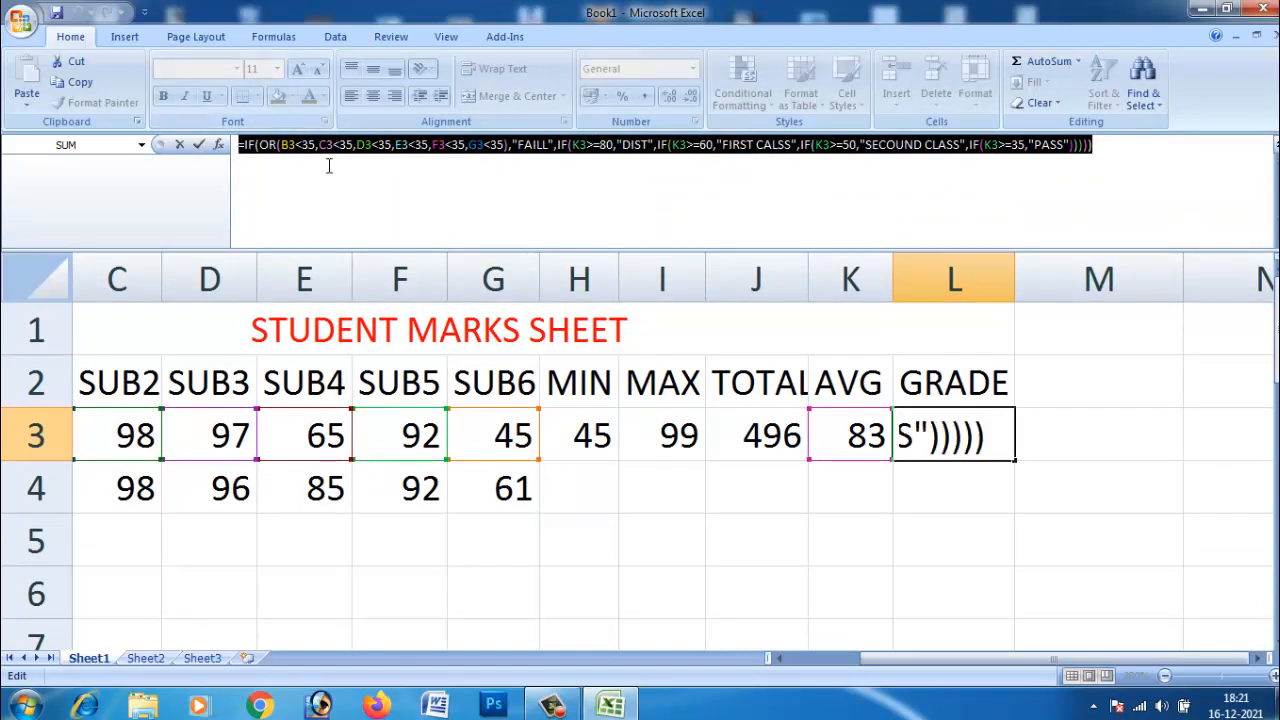
pyautogui.click(380, 146)
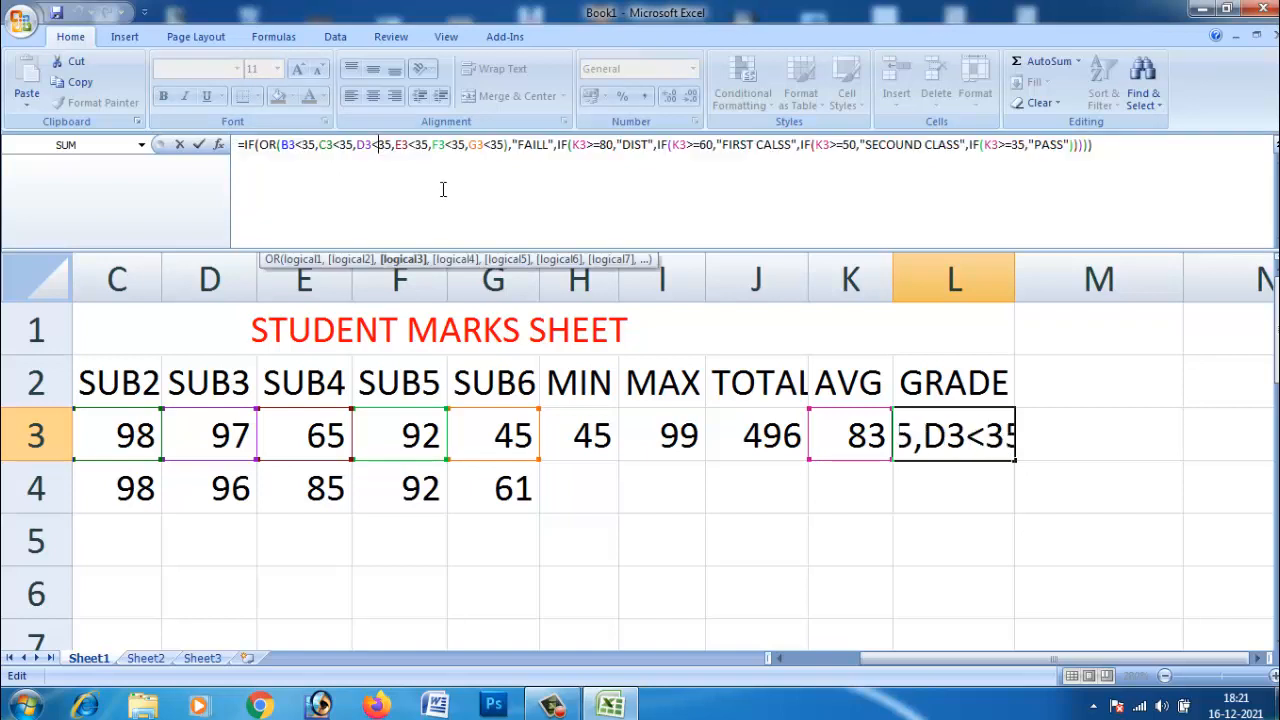
# Finish editing the grade formula in L3 and reselect the cell
pyautogui.click(1089, 190)
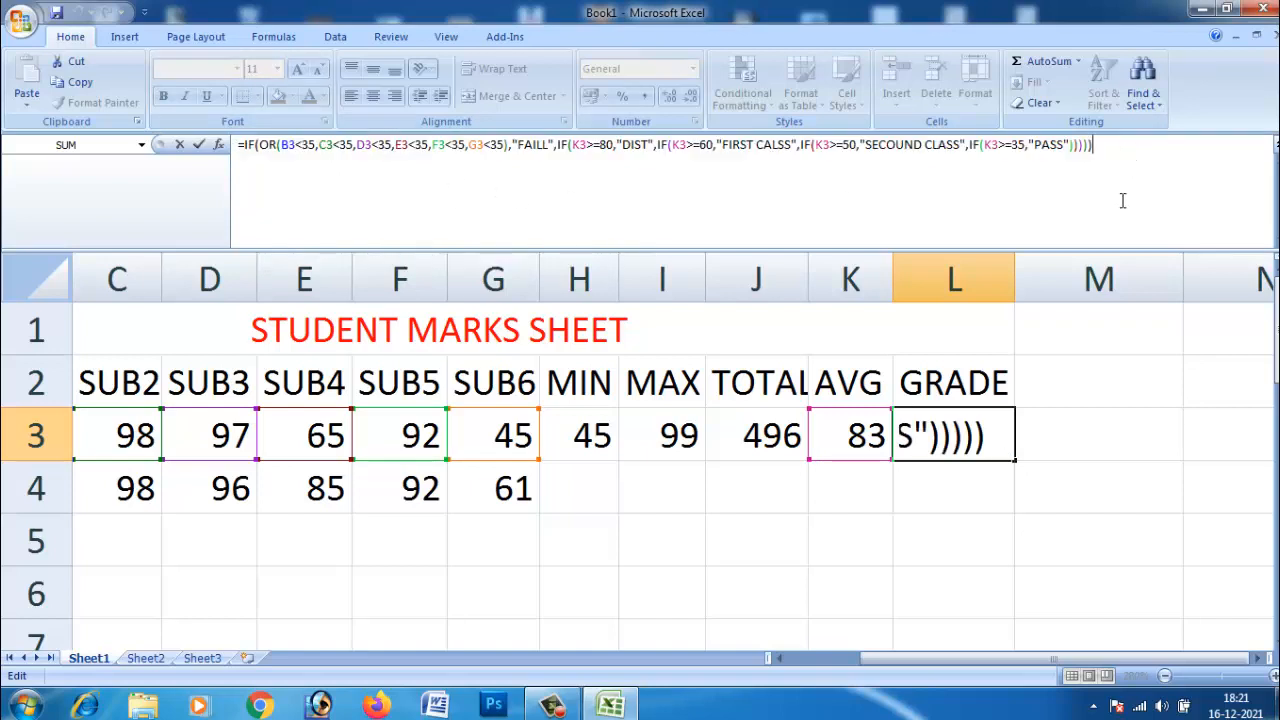
pyautogui.click(1135, 398)
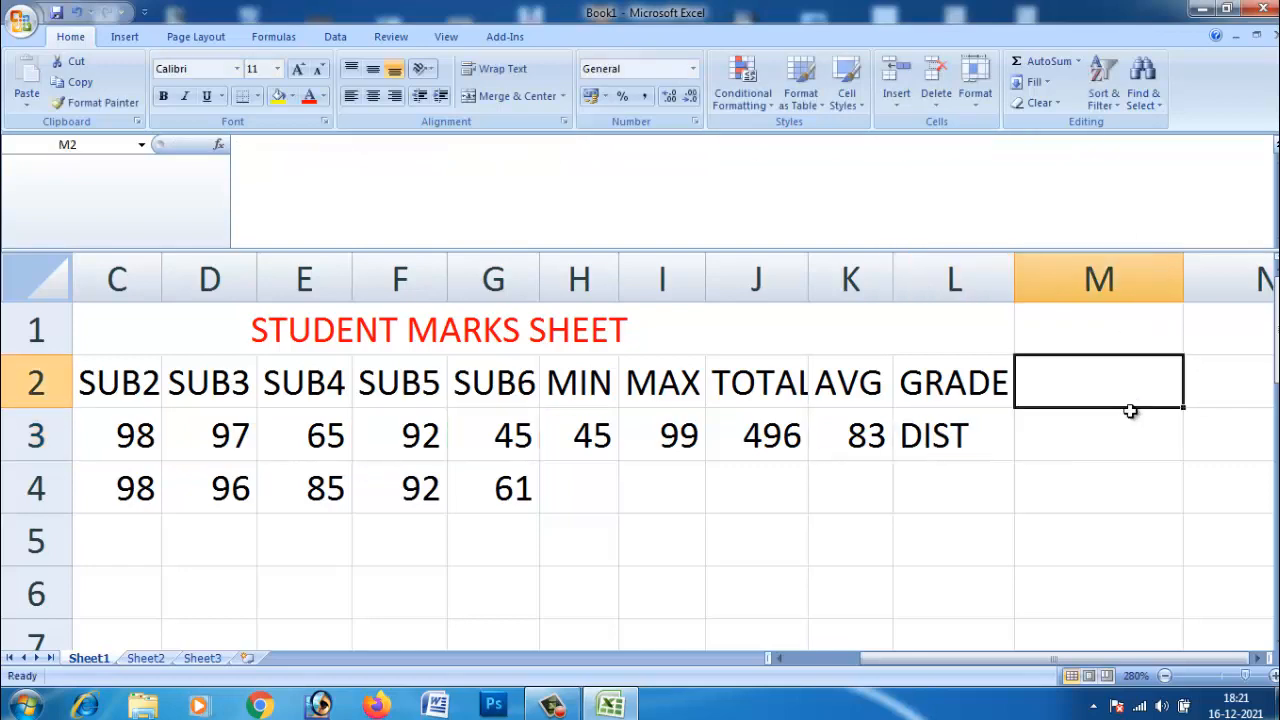
pyautogui.click(987, 437)
pyautogui.hscroll(-2, 986, 440)
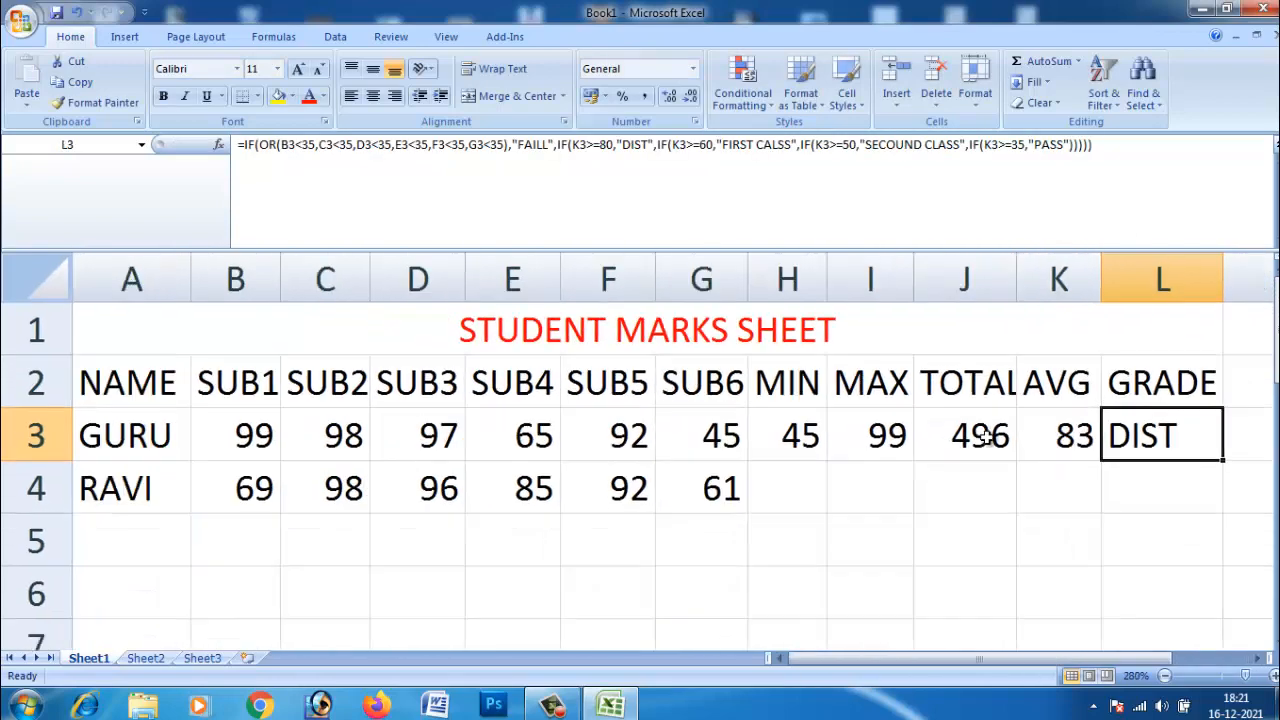
pyautogui.scroll(-2, 986, 440)
# Fill the MIN formula in H3 and the MAX formula in I3 down to row 4 for the second student
pyautogui.click(860, 465)
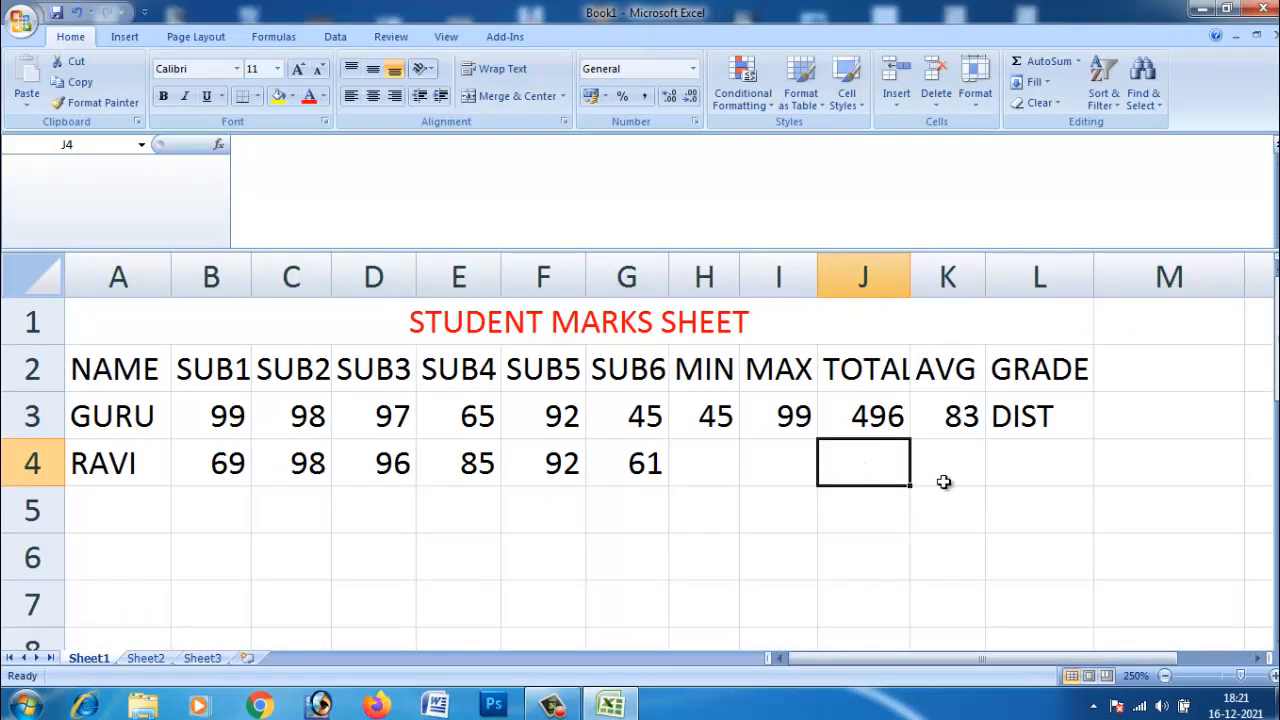
pyautogui.click(722, 462)
pyautogui.click(718, 414)
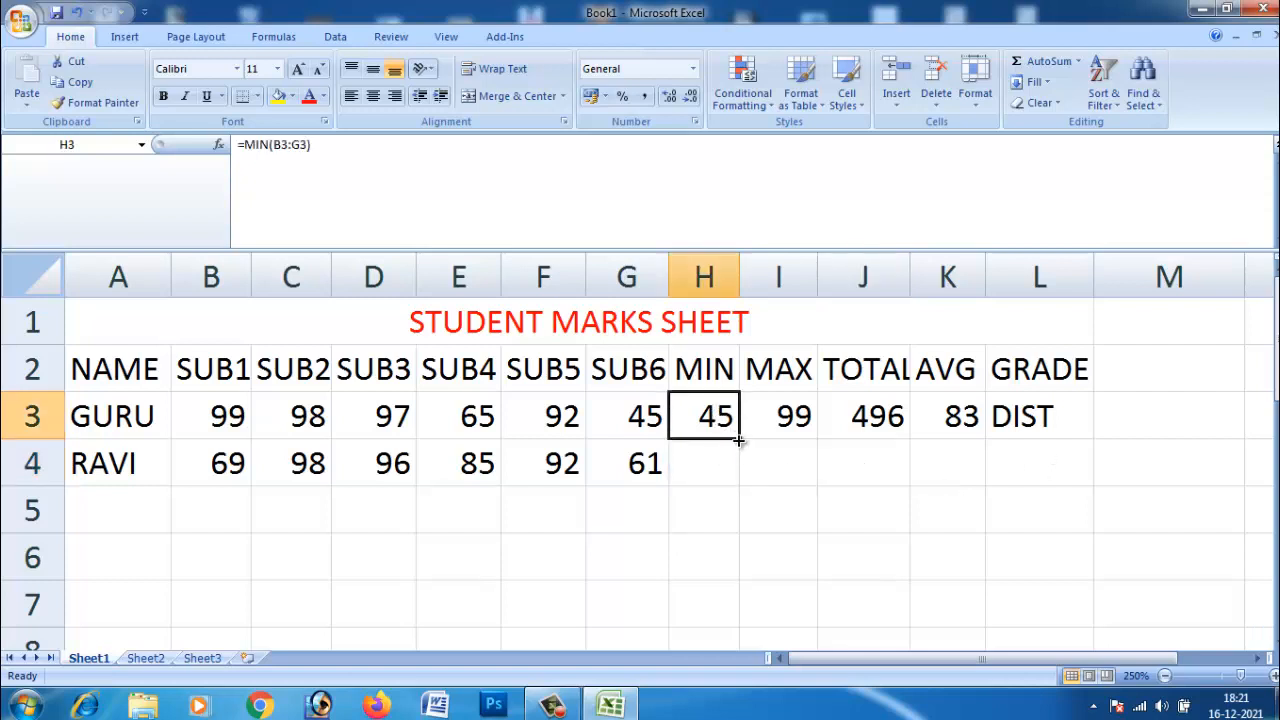
pyautogui.click(742, 443)
pyautogui.click(734, 436)
pyautogui.moveTo(738, 440); pyautogui.dragTo(737, 482)
pyautogui.click(809, 420)
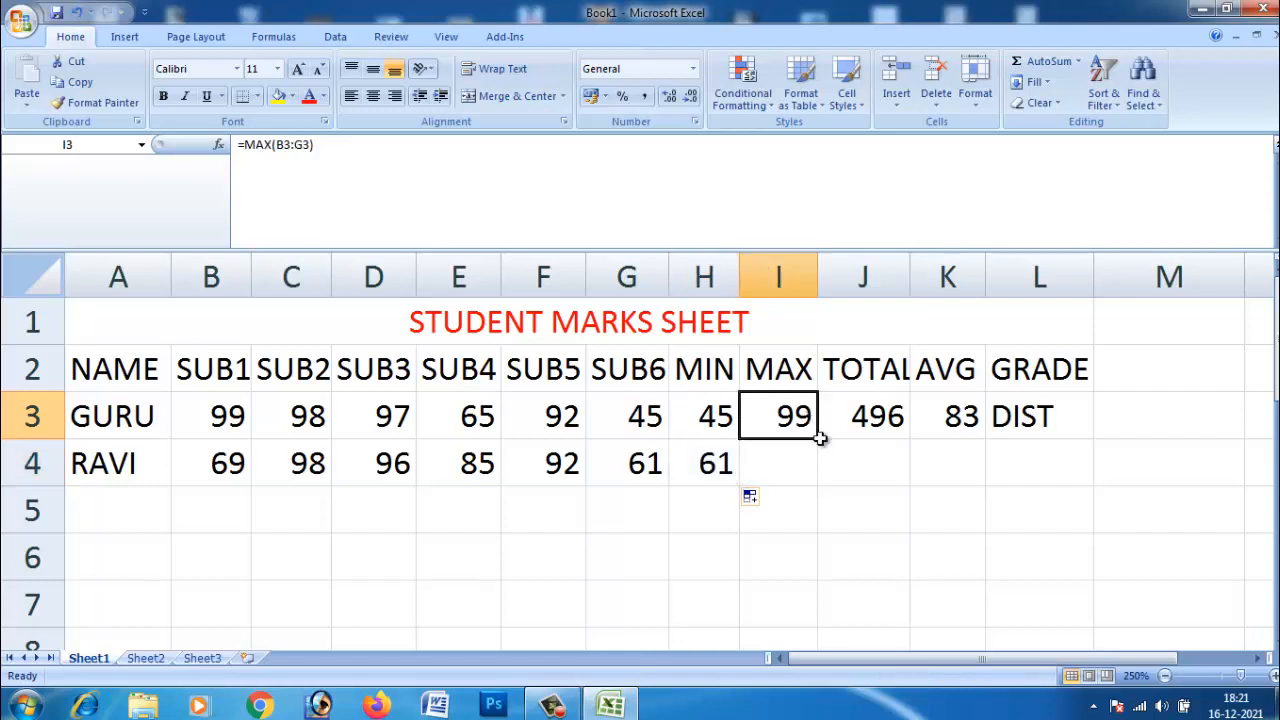
pyautogui.moveTo(818, 438); pyautogui.dragTo(821, 476)
# Fill the TOTAL formula in J3 and the AVG formula in K3 down to row 4
pyautogui.click(904, 432)
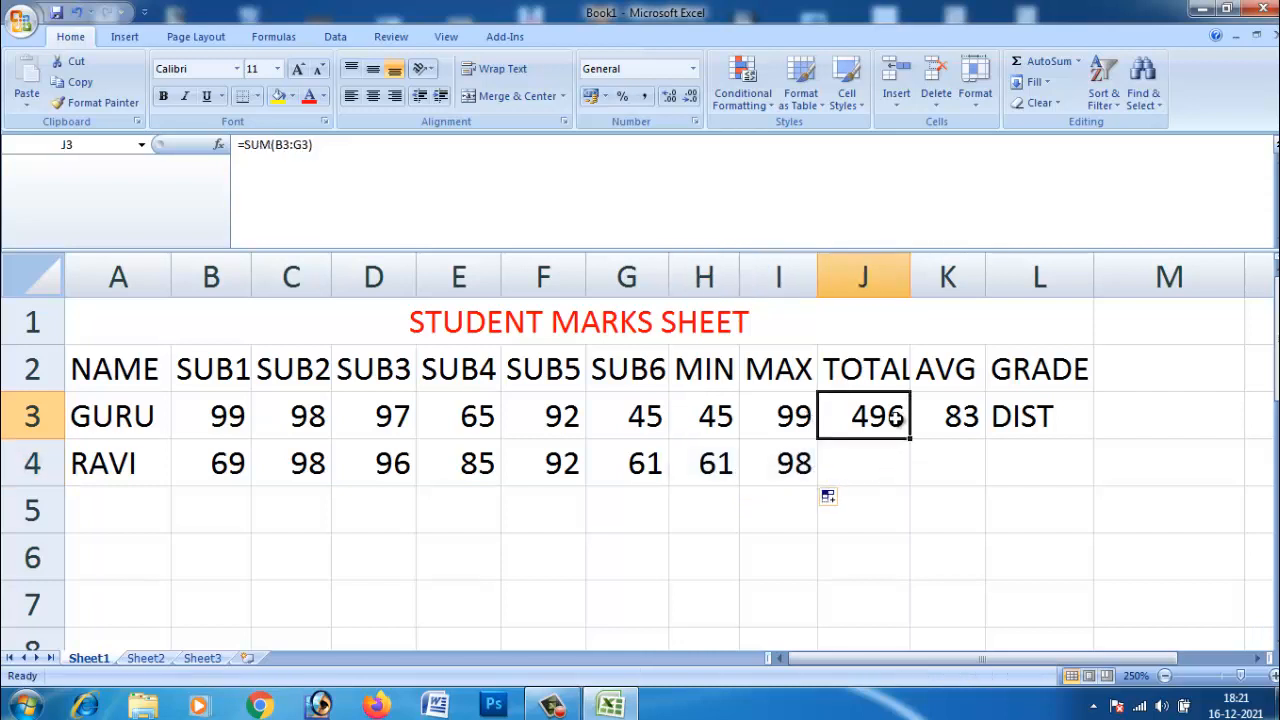
pyautogui.moveTo(910, 438); pyautogui.dragTo(916, 484)
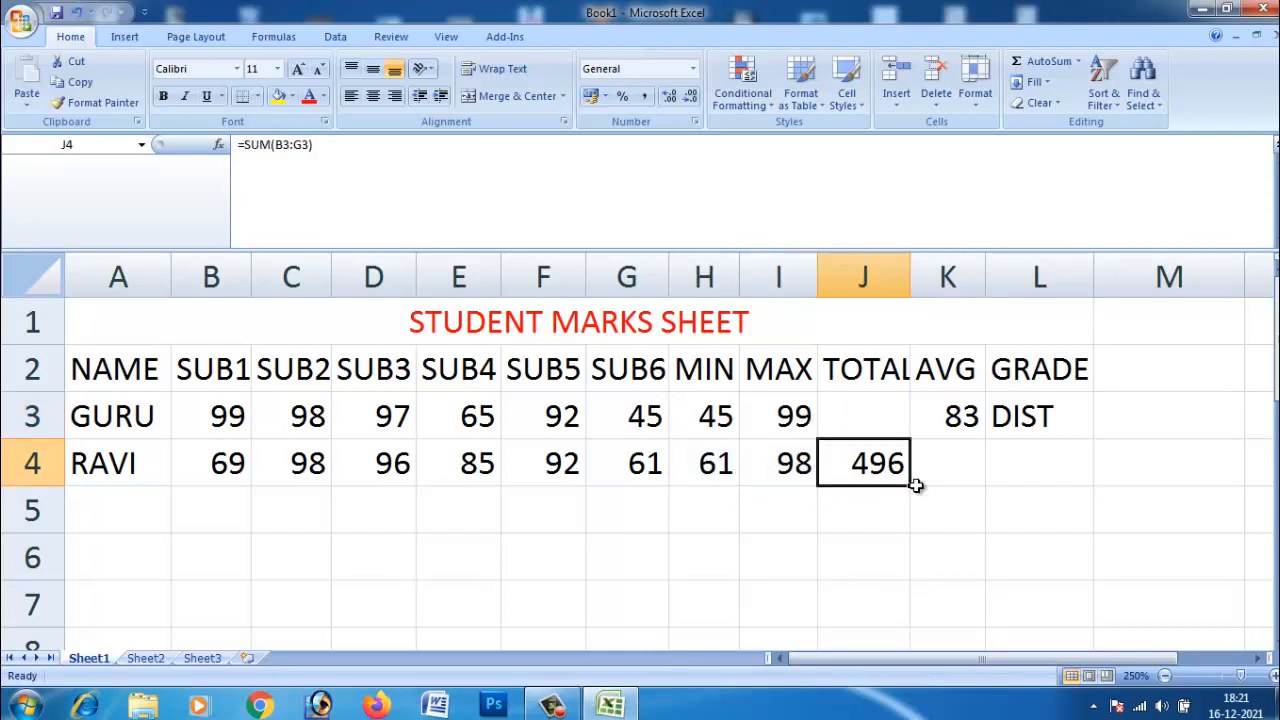
pyautogui.hotkey('ctrl', 'z')
pyautogui.moveTo(911, 438); pyautogui.dragTo(914, 491)
pyautogui.click(979, 424)
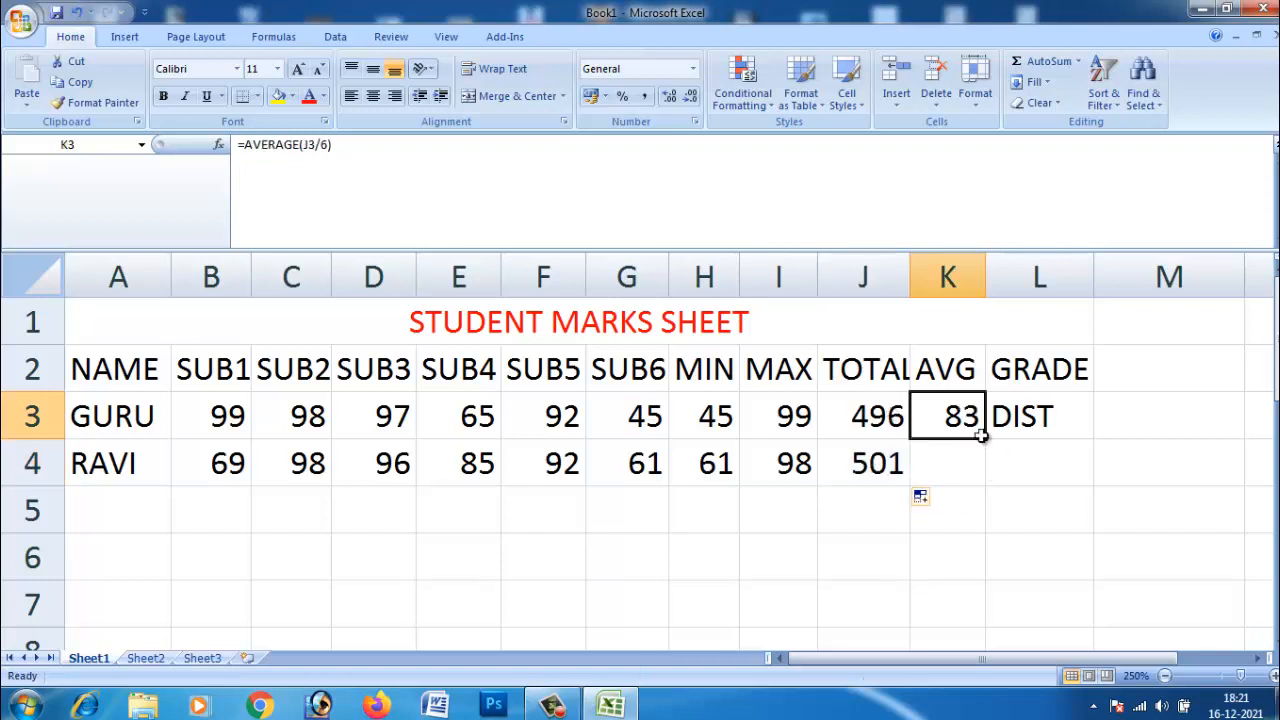
pyautogui.moveTo(982, 436); pyautogui.dragTo(982, 472)
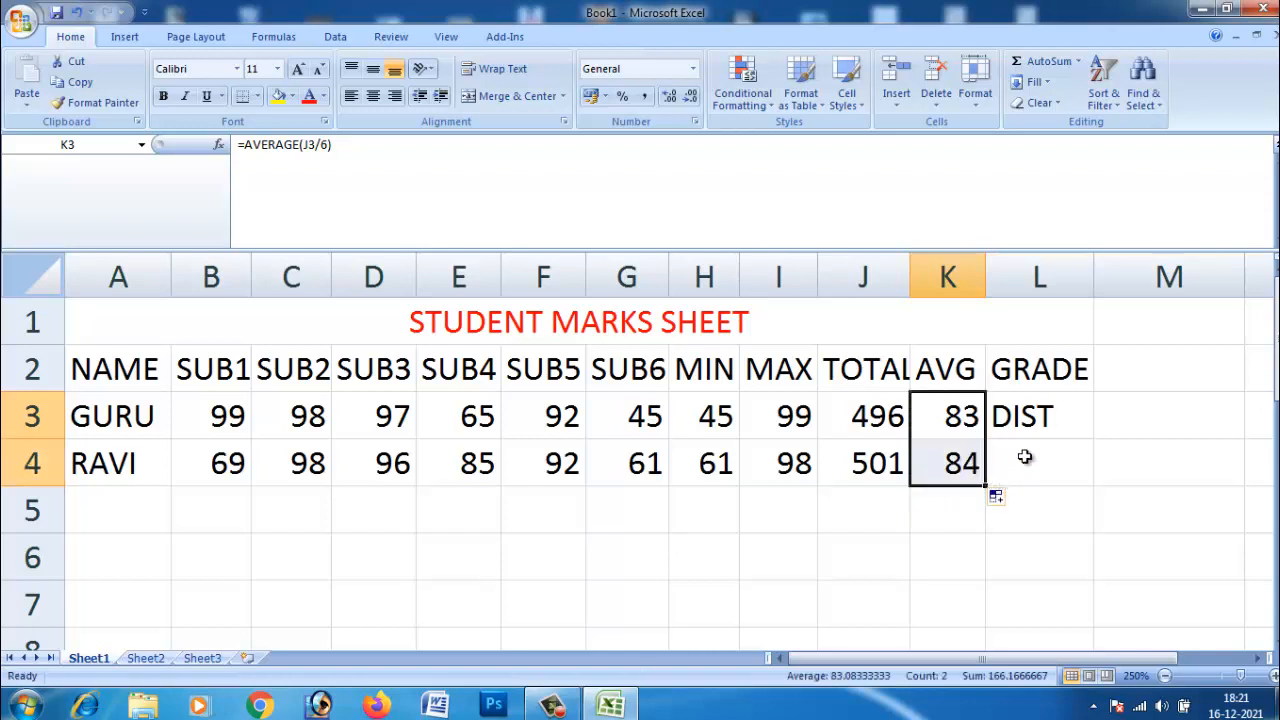